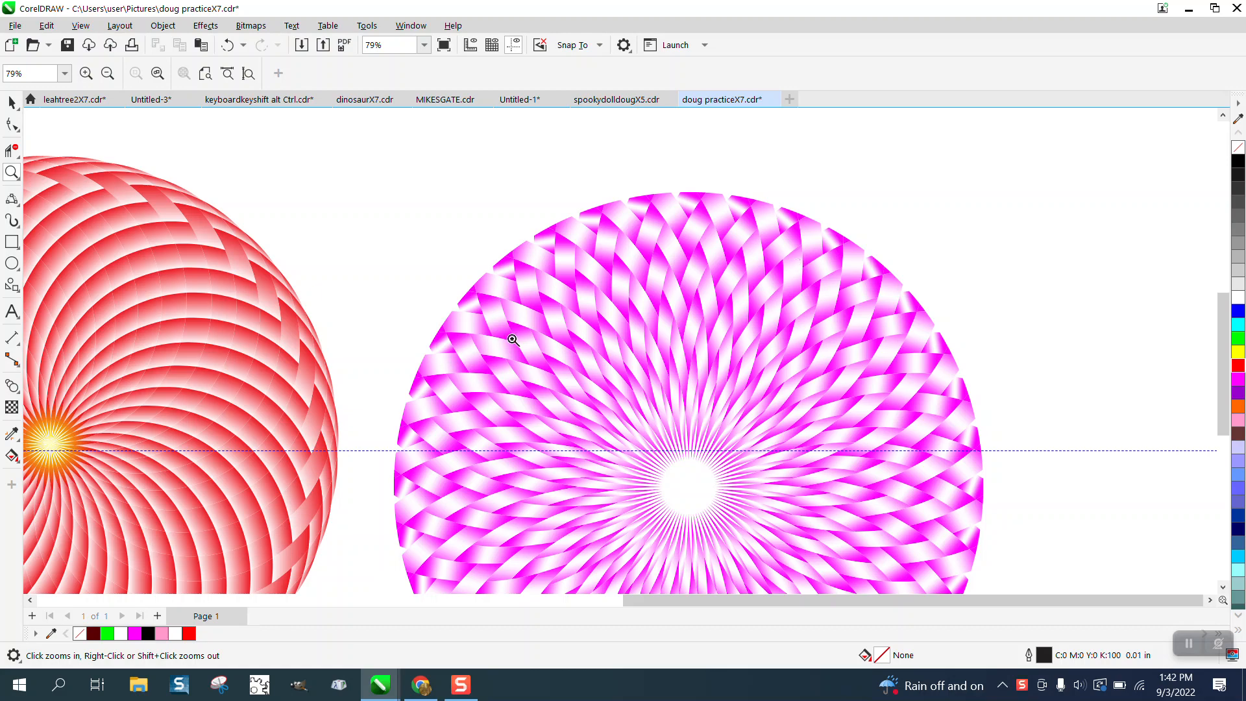
- Remove the fill from the red spiral circle, give it a black outline, and undo both changes
{"action": "scroll", "coordinate": [807, 341], "scroll_direction": "down", "scroll_amount": 3}
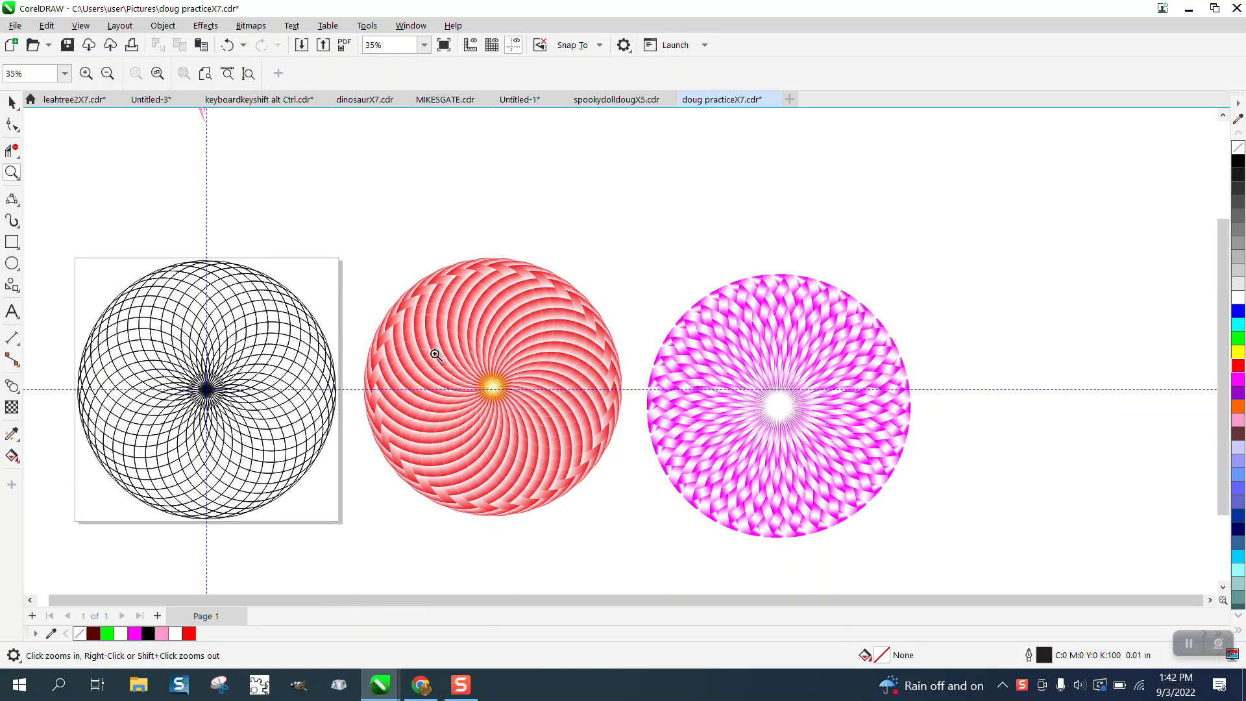
{"action": "left_click", "coordinate": [12, 102]}
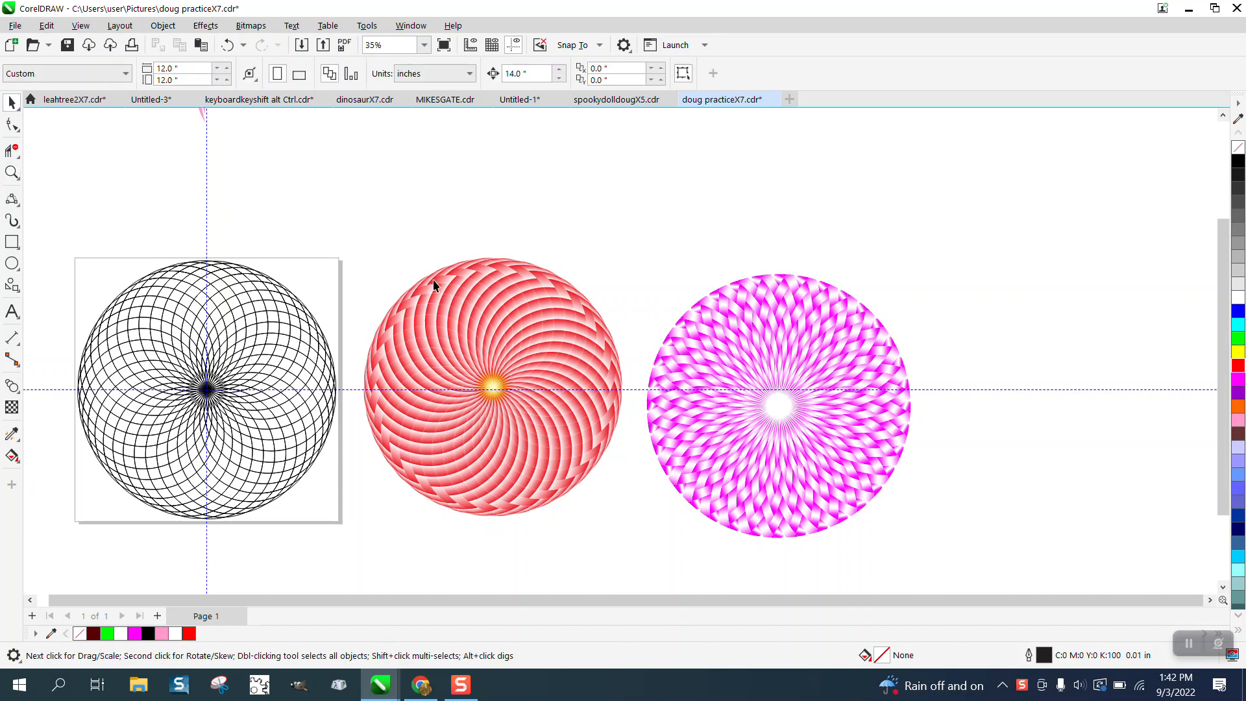
{"action": "left_click", "coordinate": [436, 285]}
{"action": "left_click", "coordinate": [1238, 147]}
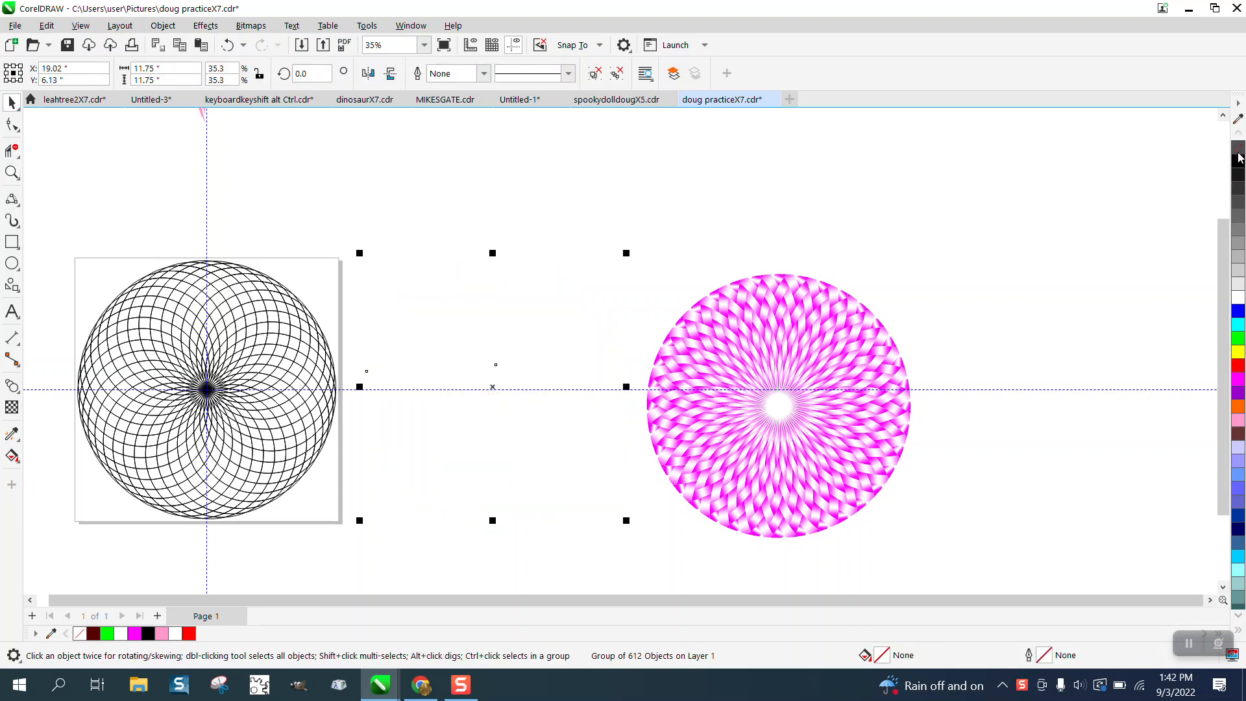
{"action": "right_click", "coordinate": [1238, 161]}
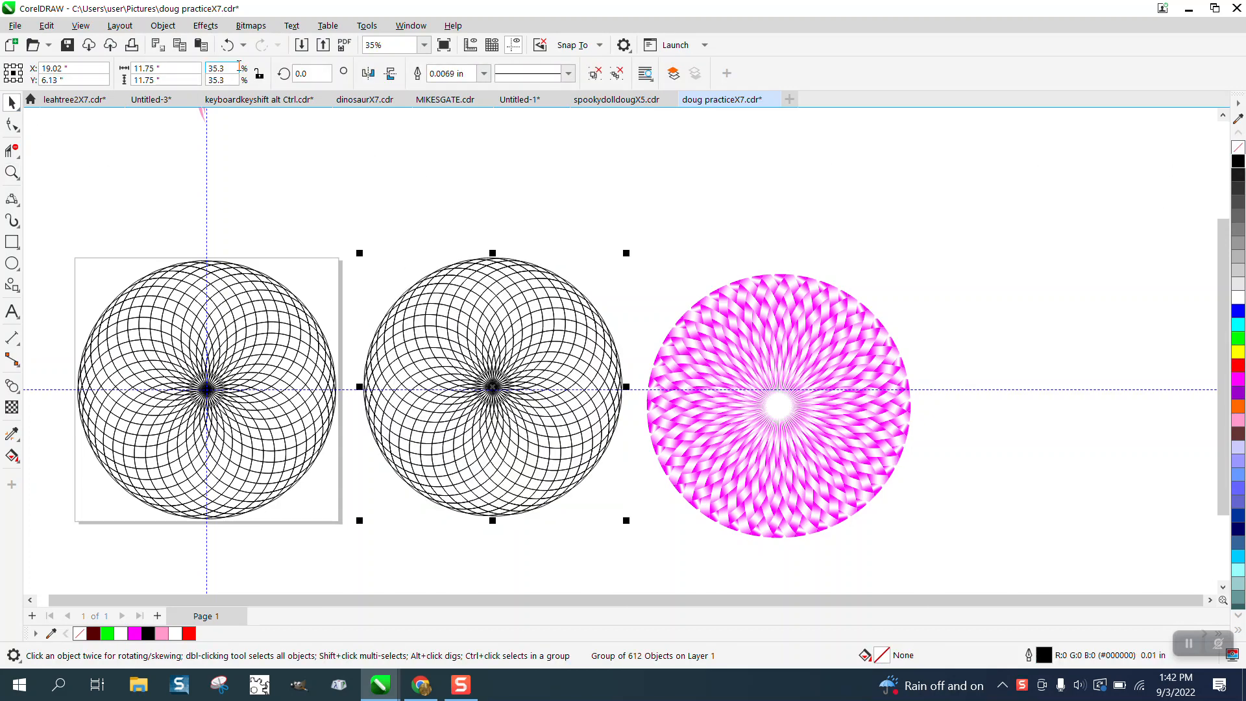
{"action": "left_click", "coordinate": [227, 47]}
{"action": "left_click", "coordinate": [228, 46]}
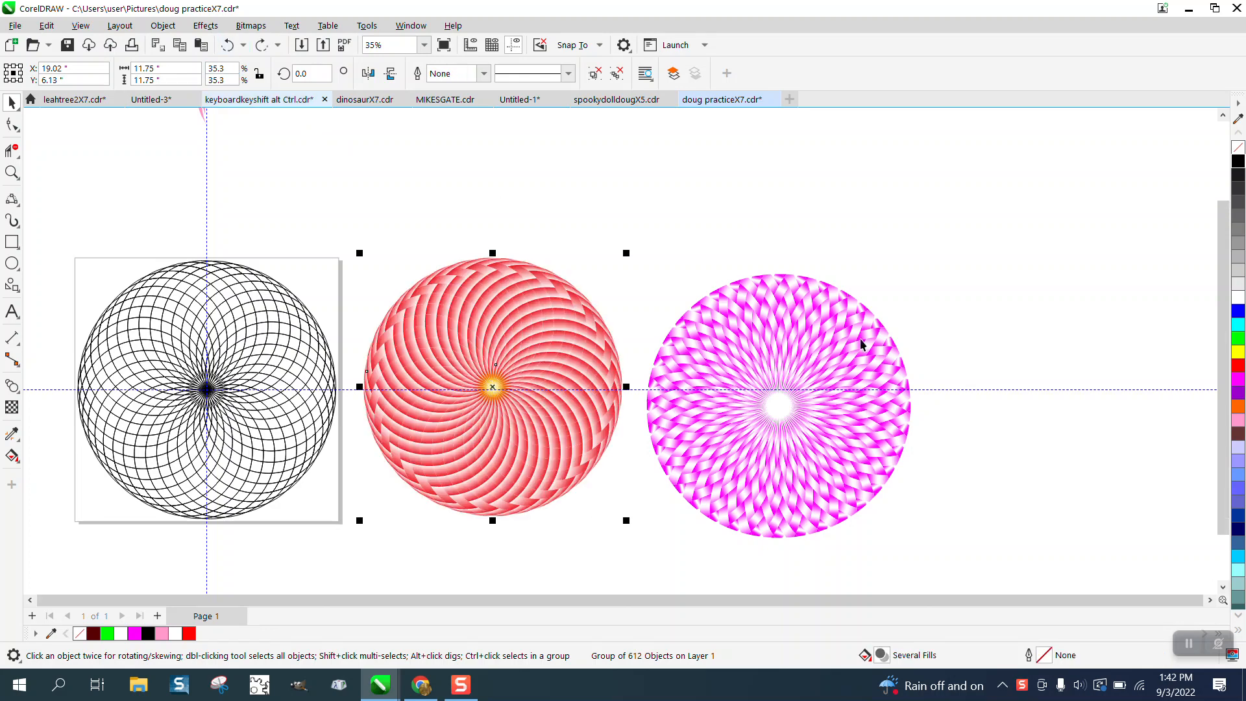
- Delete the pink wedge pieces above the page
{"action": "scroll", "coordinate": [415, 399], "scroll_direction": "down", "scroll_amount": 3}
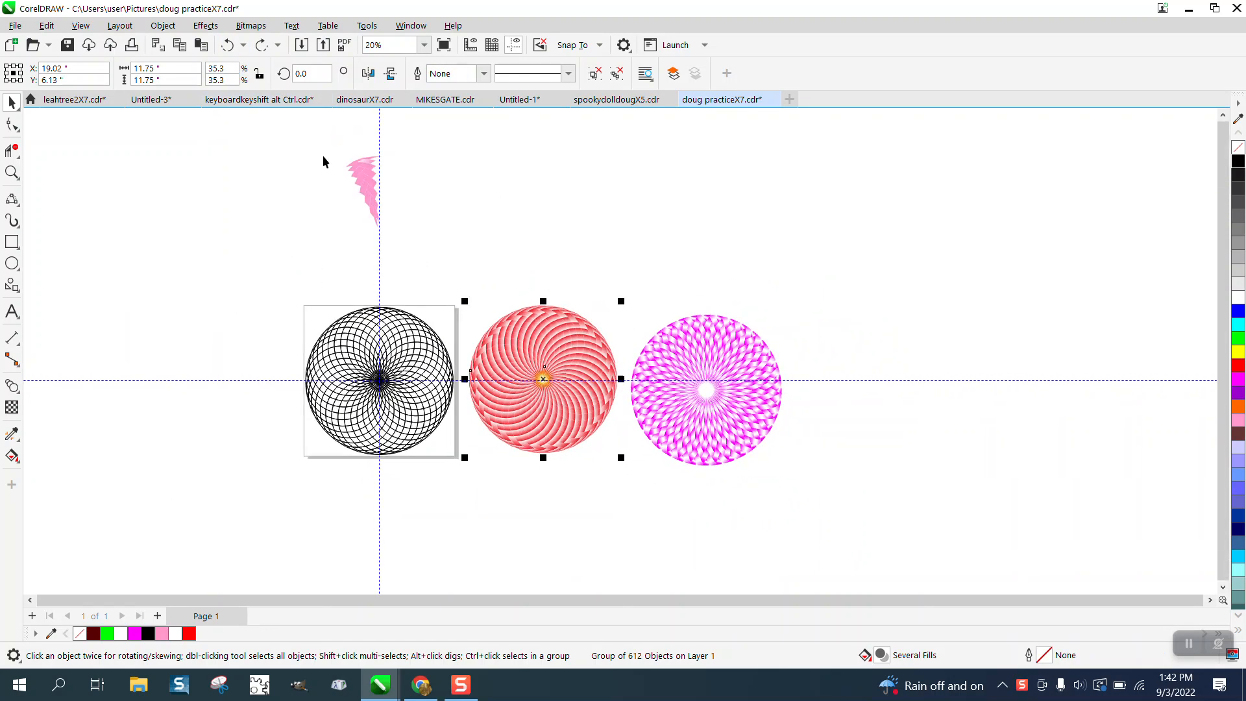
{"action": "left_click_drag", "start_coordinate": [323, 148], "coordinate": [408, 221]}
{"action": "left_click_drag", "start_coordinate": [464, 252], "coordinate": [465, 252]}
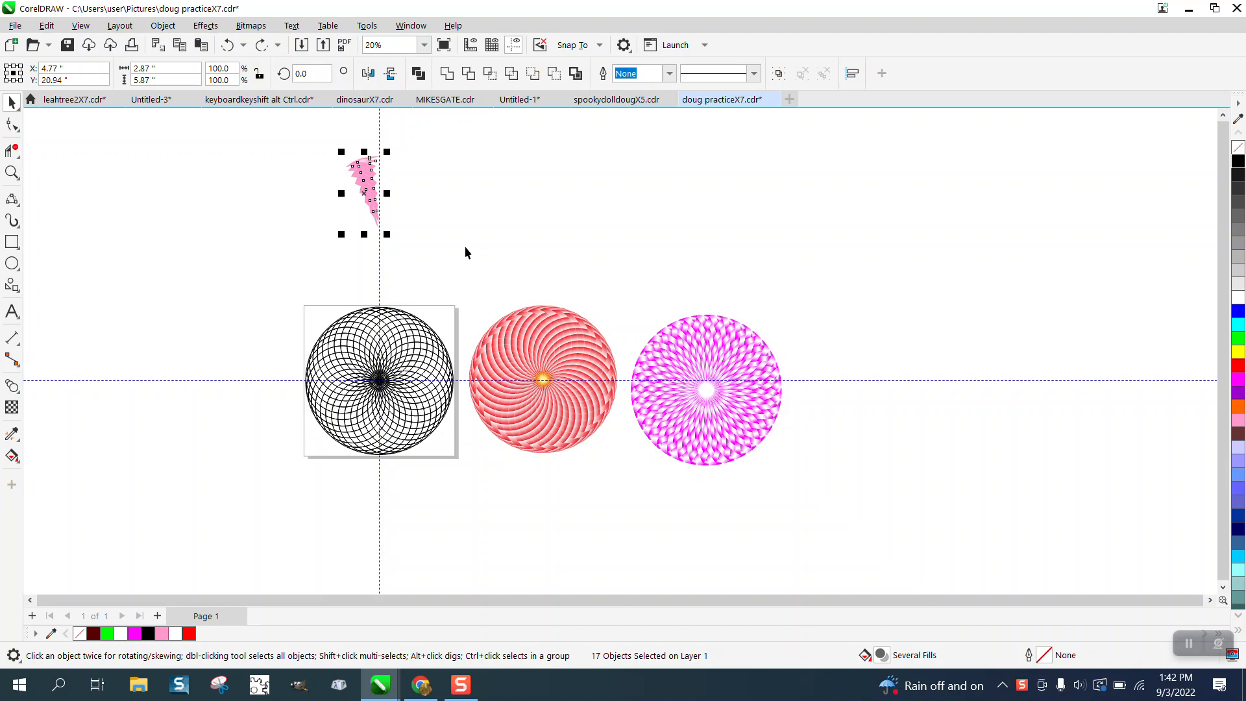
{"action": "key", "text": "Delete"}
- Duplicate the black line circle to the left of the page, centred at X -8.0 and Y 6.0 inches
{"action": "left_click", "coordinate": [367, 342]}
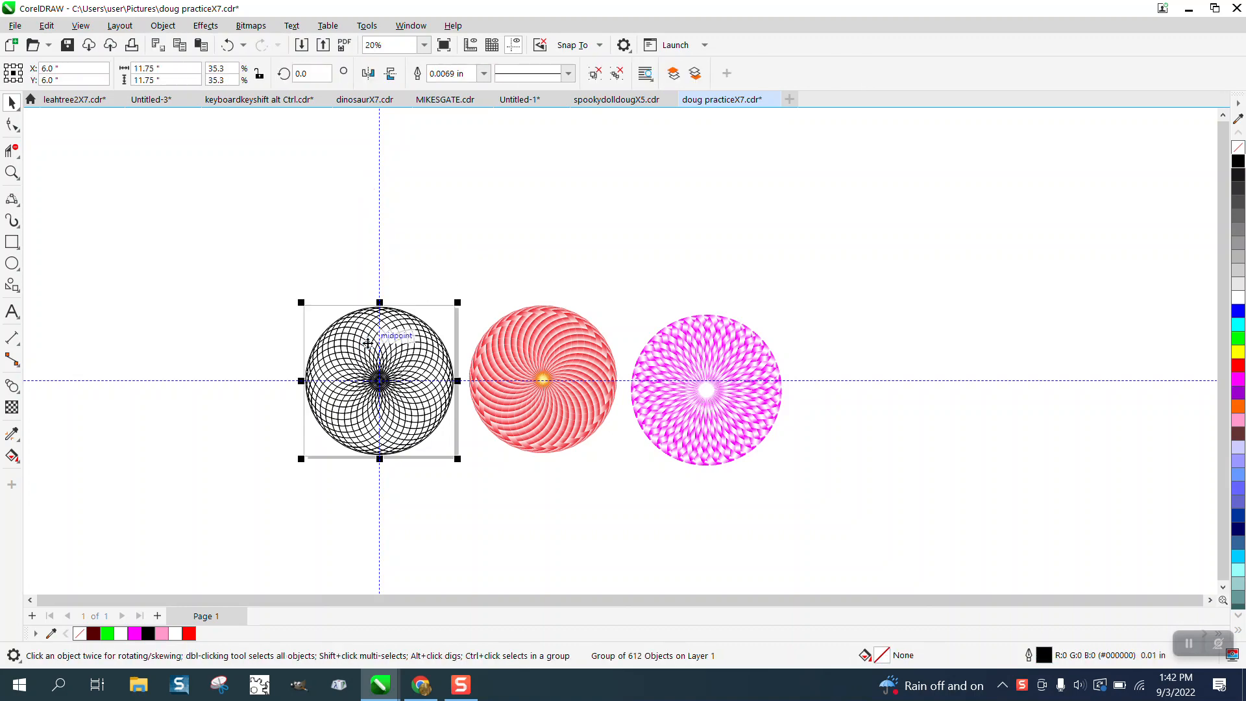
{"action": "key", "text": "ctrl+d"}
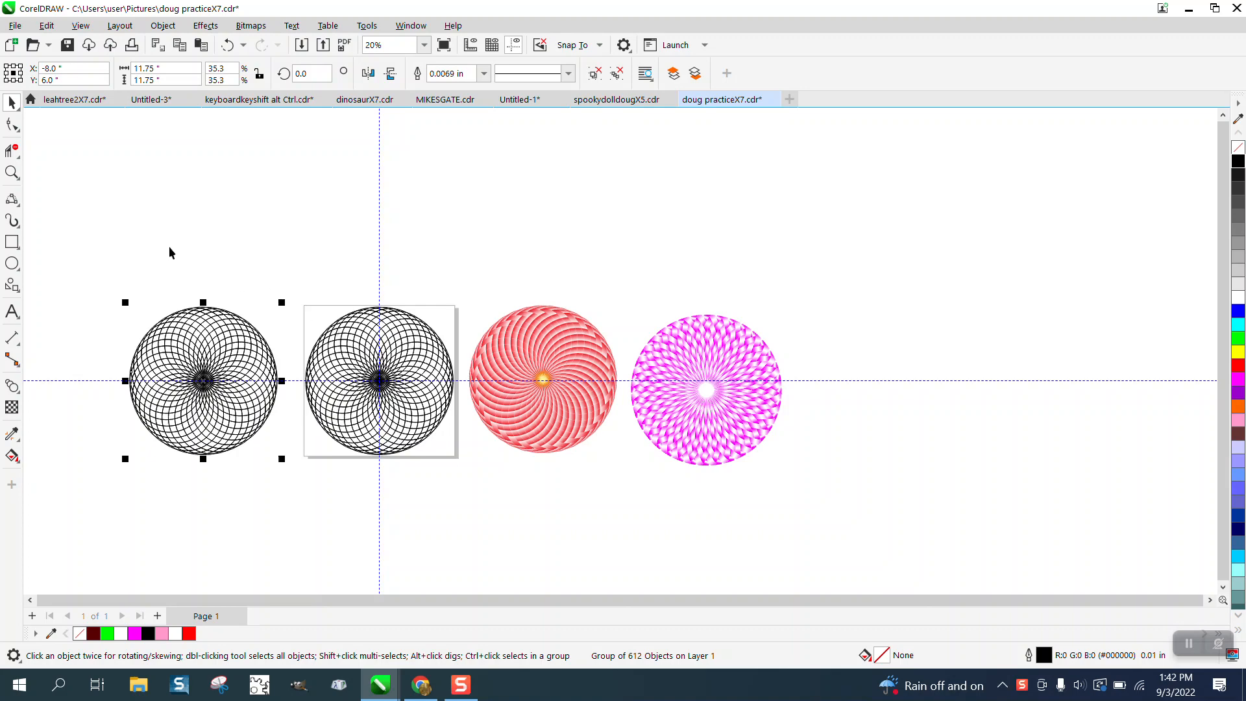
- Delete the segments between intersections in the upper-left part of the page's line circle with Virtual Segment Delete, forming zigzag bands running toward the centre
{"action": "left_click", "coordinate": [12, 172]}
{"action": "left_click_drag", "start_coordinate": [285, 261], "coordinate": [574, 498]}
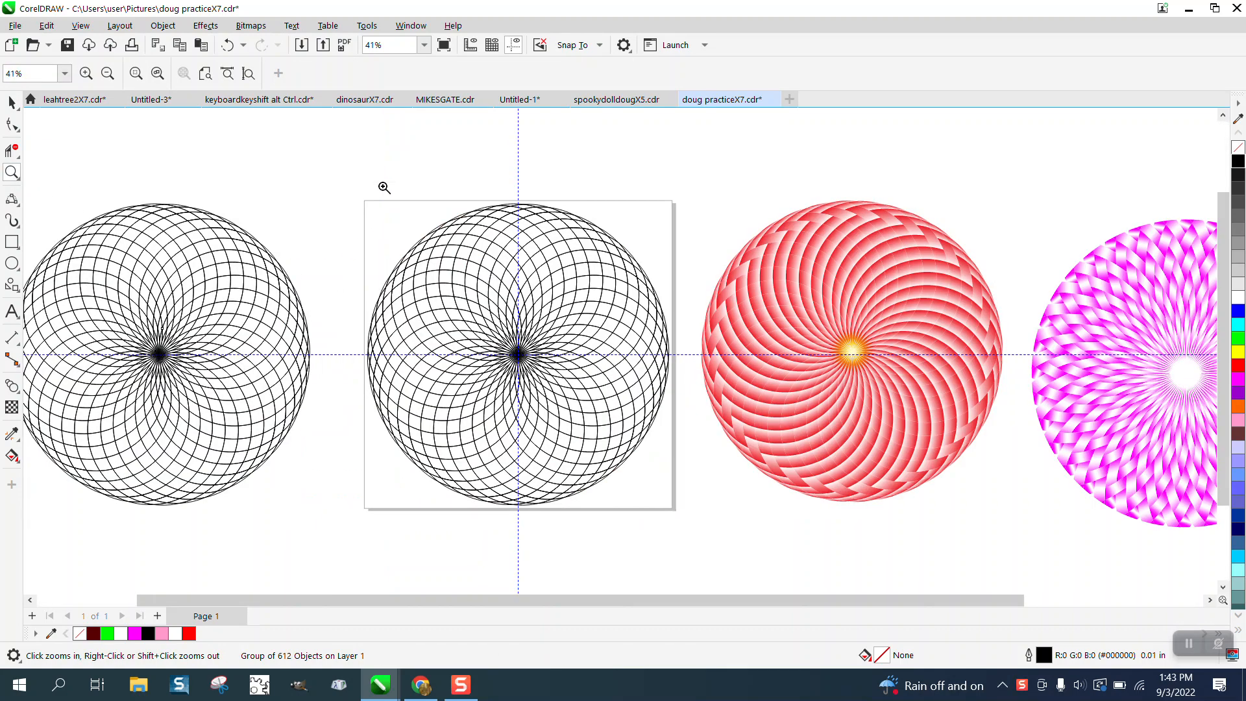
{"action": "left_click_drag", "start_coordinate": [384, 186], "coordinate": [689, 396]}
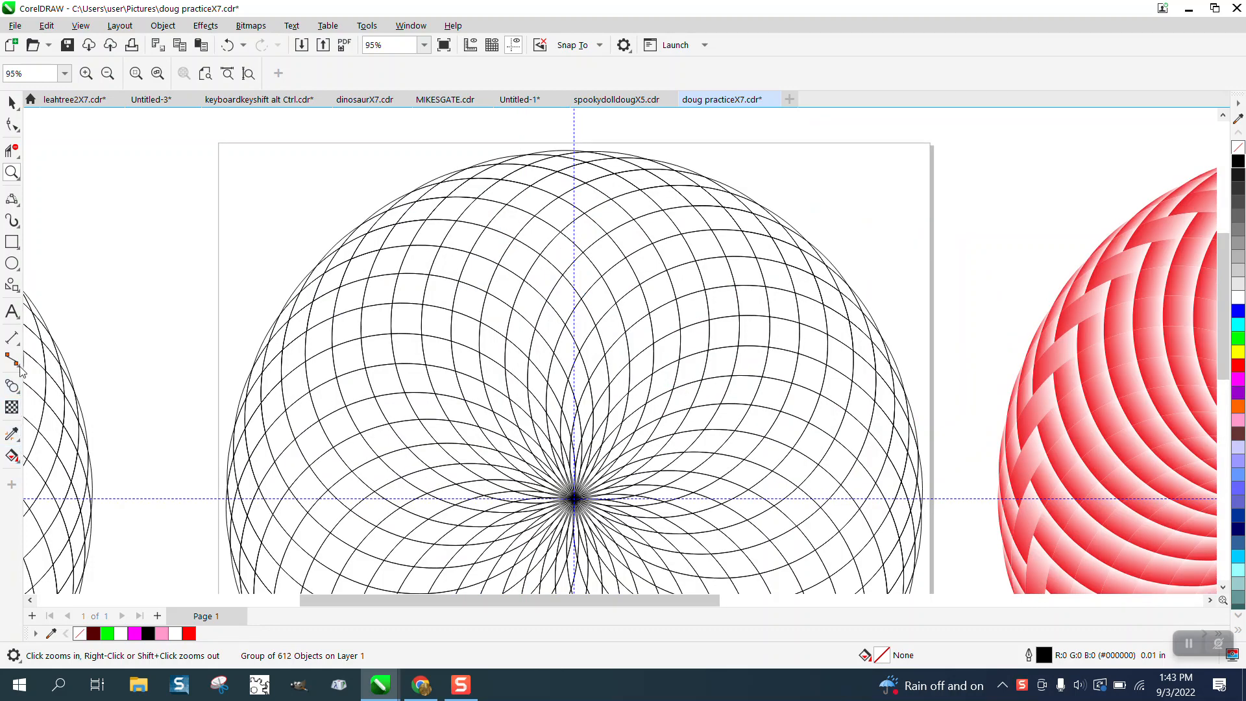
{"action": "left_click", "coordinate": [17, 157]}
{"action": "left_click", "coordinate": [71, 181]}
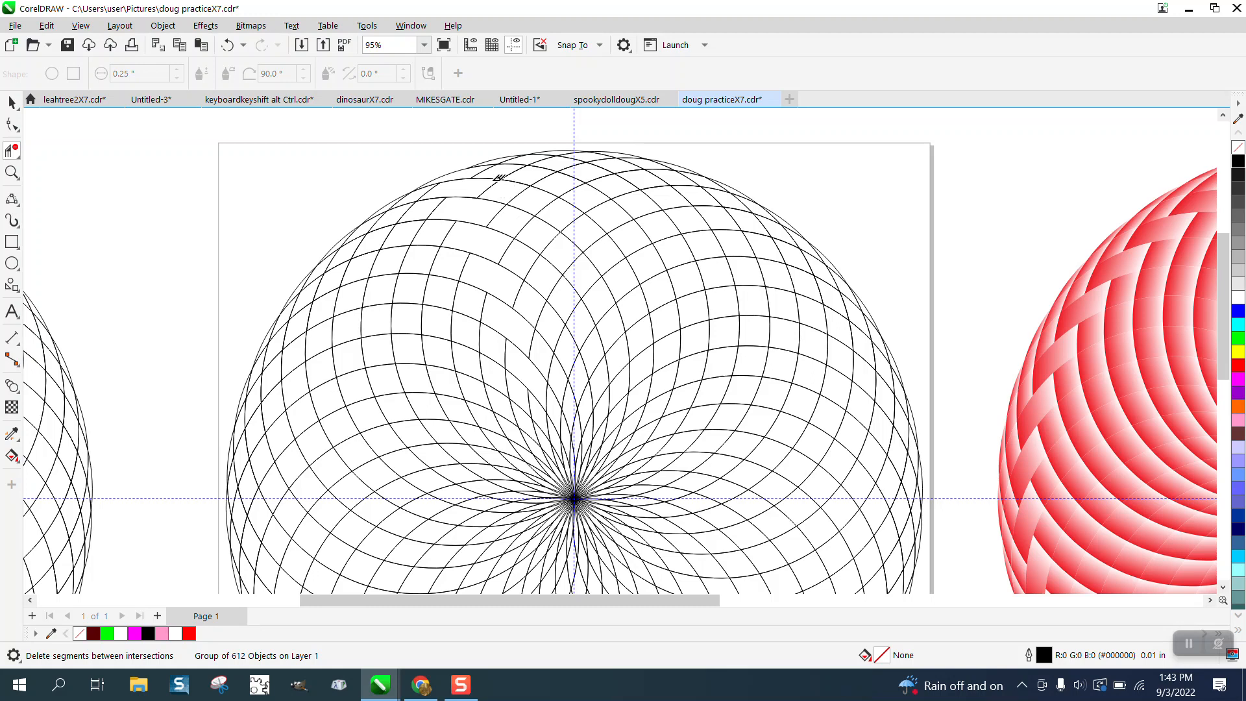
{"action": "left_click", "coordinate": [418, 216]}
{"action": "left_click", "coordinate": [400, 223]}
{"action": "left_click", "coordinate": [424, 245]}
{"action": "left_click", "coordinate": [449, 272]}
{"action": "left_click", "coordinate": [497, 356]}
{"action": "left_click", "coordinate": [520, 396]}
{"action": "left_click", "coordinate": [409, 198]}
{"action": "left_click", "coordinate": [17, 109]}
{"action": "left_click", "coordinate": [11, 455]}
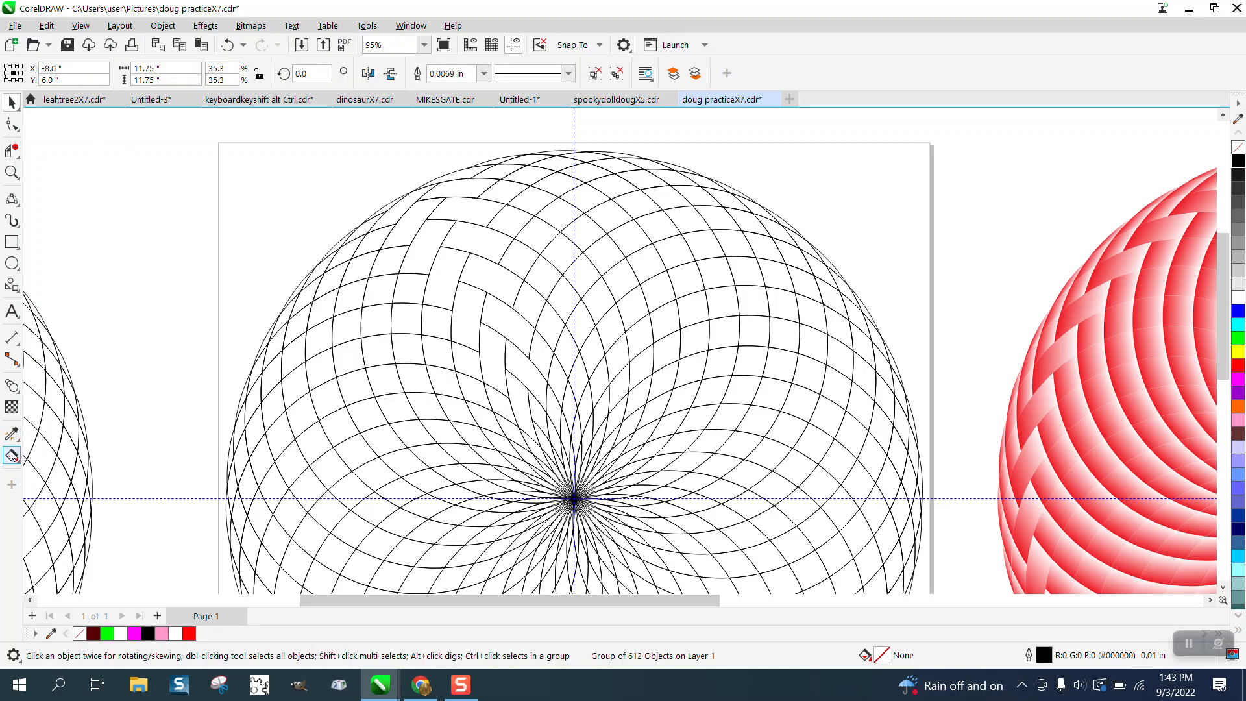
{"action": "left_click", "coordinate": [678, 380]}
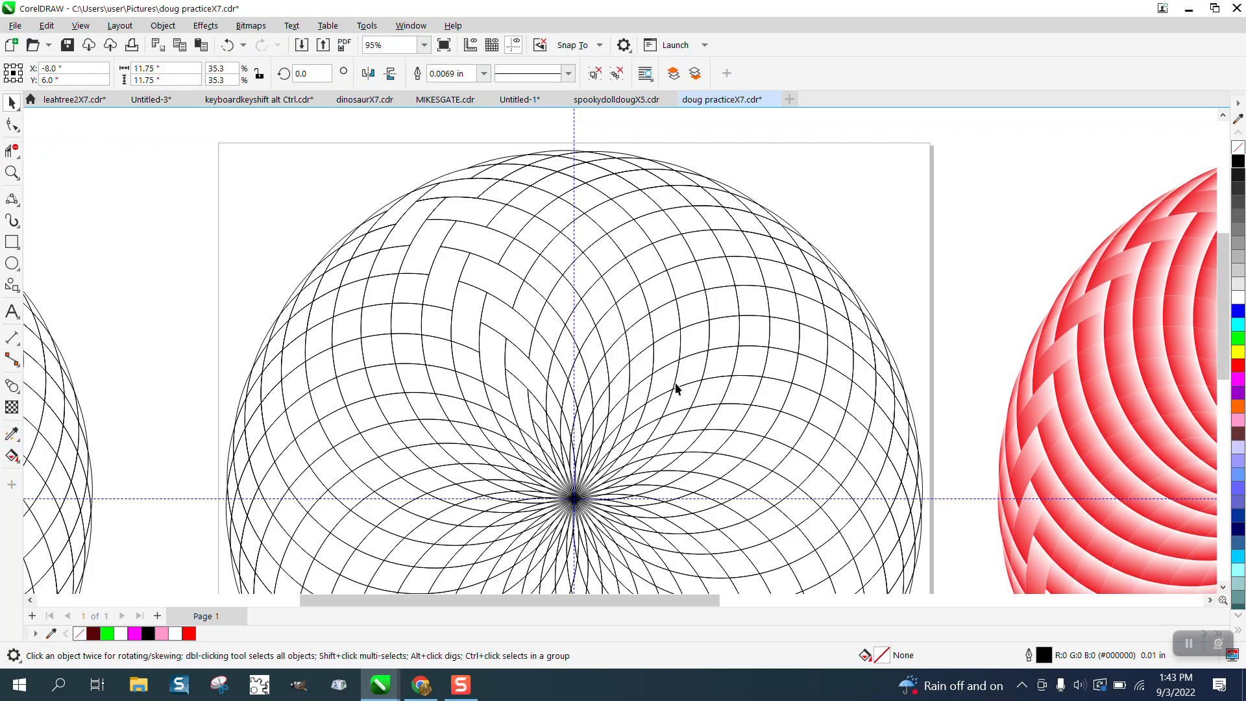
{"action": "left_click", "coordinate": [17, 460]}
{"action": "left_click", "coordinate": [63, 473]}
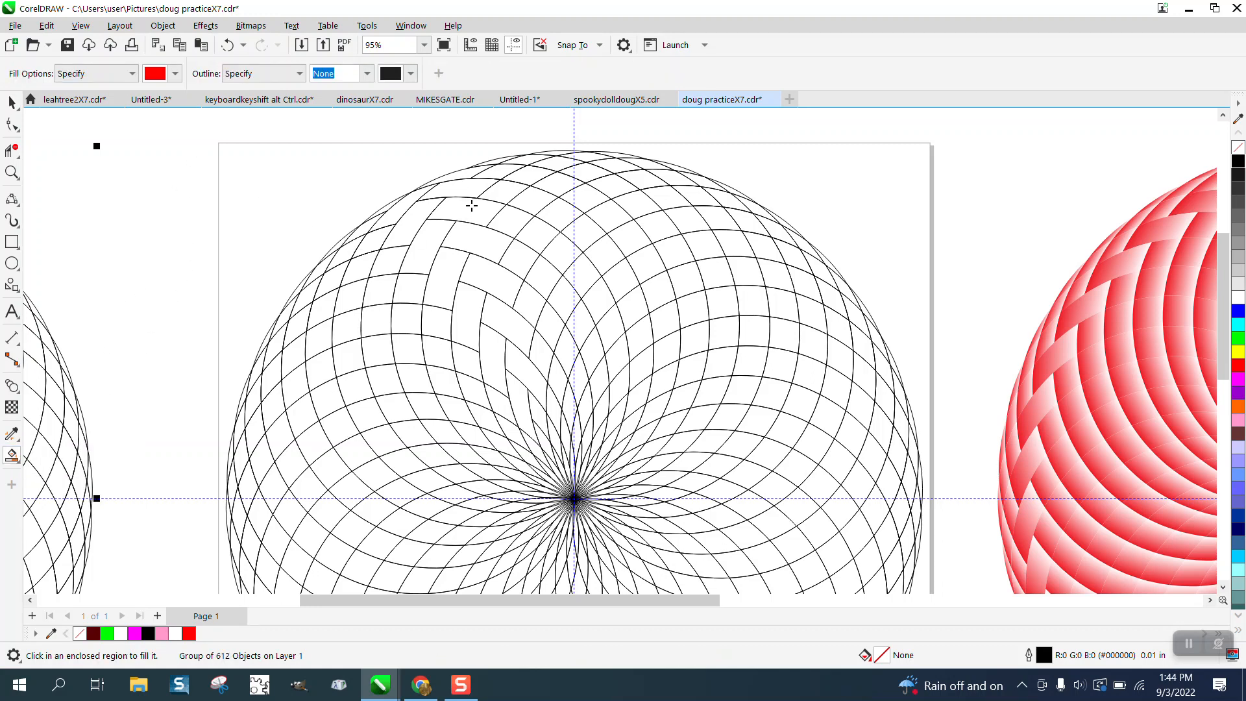
{"action": "left_click", "coordinate": [1238, 422]}
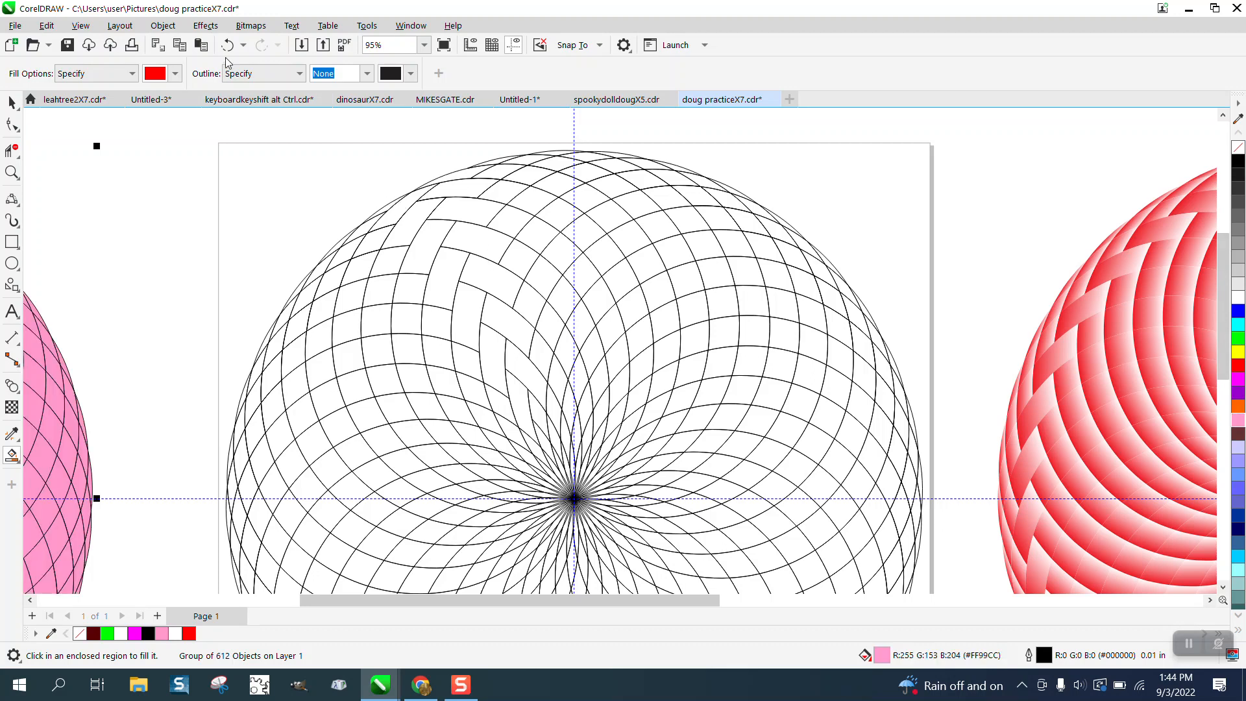
{"action": "left_click", "coordinate": [227, 45]}
{"action": "left_click", "coordinate": [12, 103]}
{"action": "left_click", "coordinate": [193, 173]}
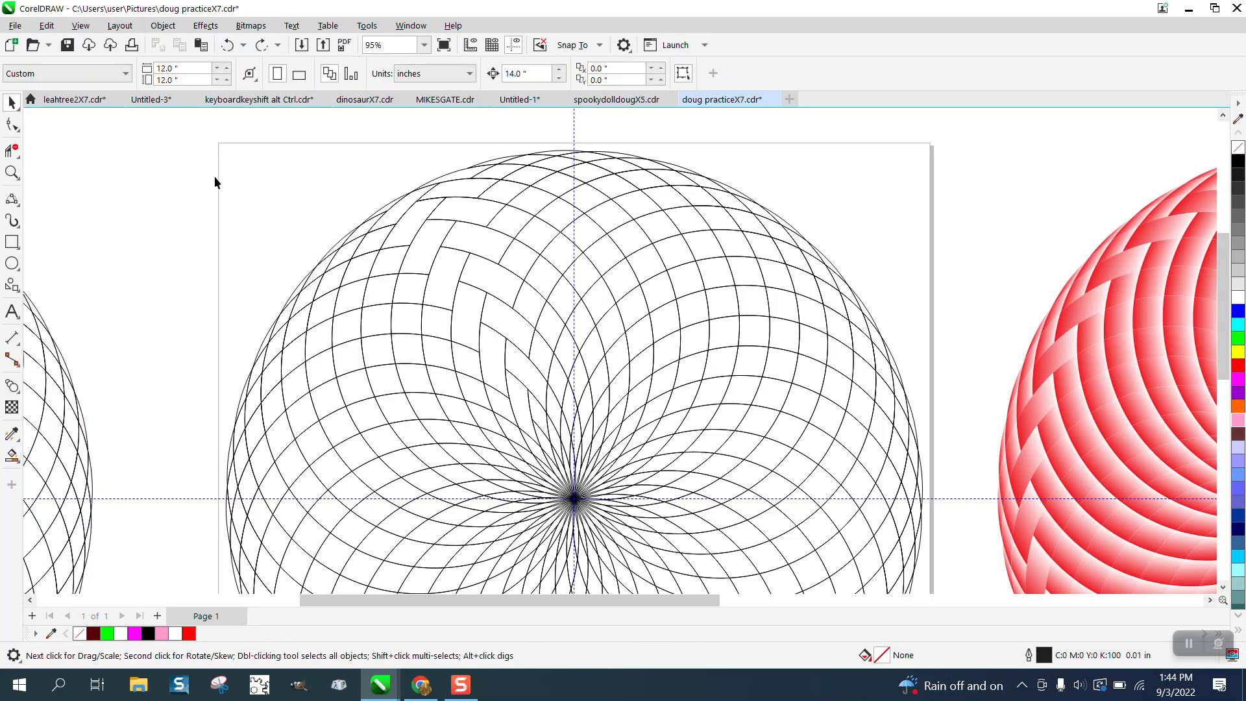
- Set the Smart Fill colour to pink and fill the first zigzag band of regions from the circle's edge toward its centre
{"action": "left_click", "coordinate": [12, 457]}
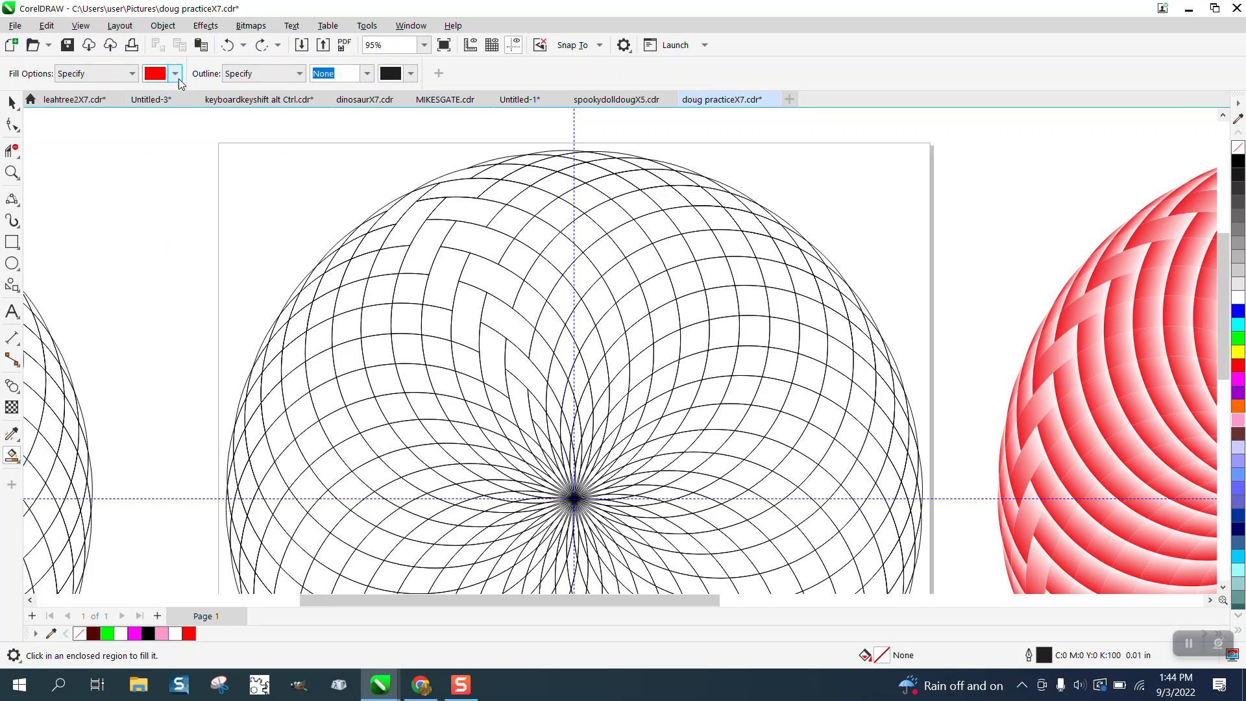
{"action": "left_click", "coordinate": [175, 73]}
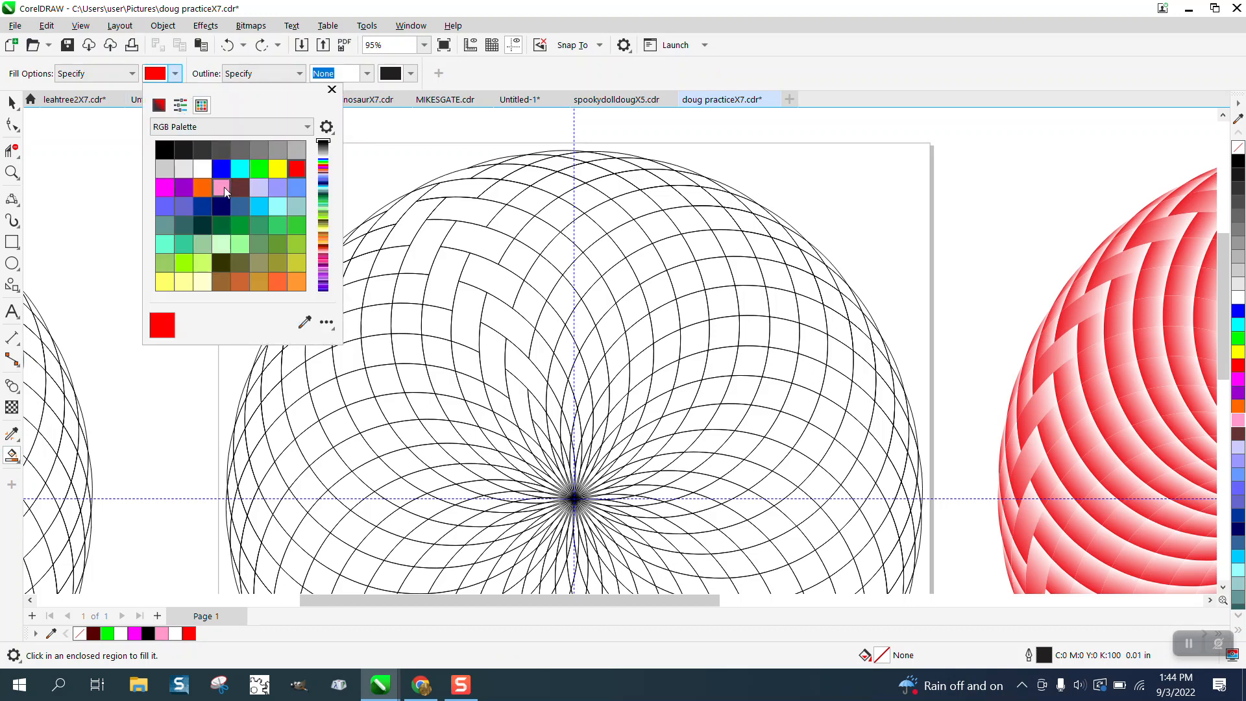
{"action": "left_click", "coordinate": [222, 188]}
{"action": "left_click", "coordinate": [458, 180]}
{"action": "left_click", "coordinate": [459, 178]}
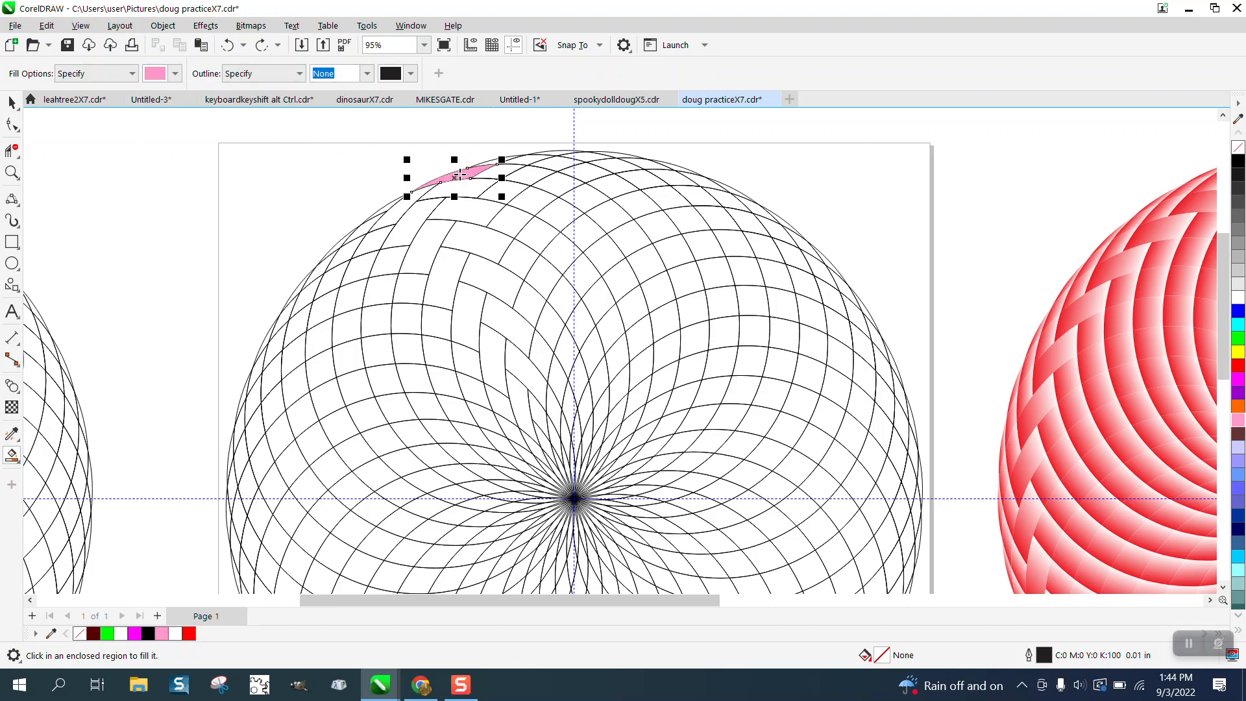
{"action": "left_click", "coordinate": [478, 213]}
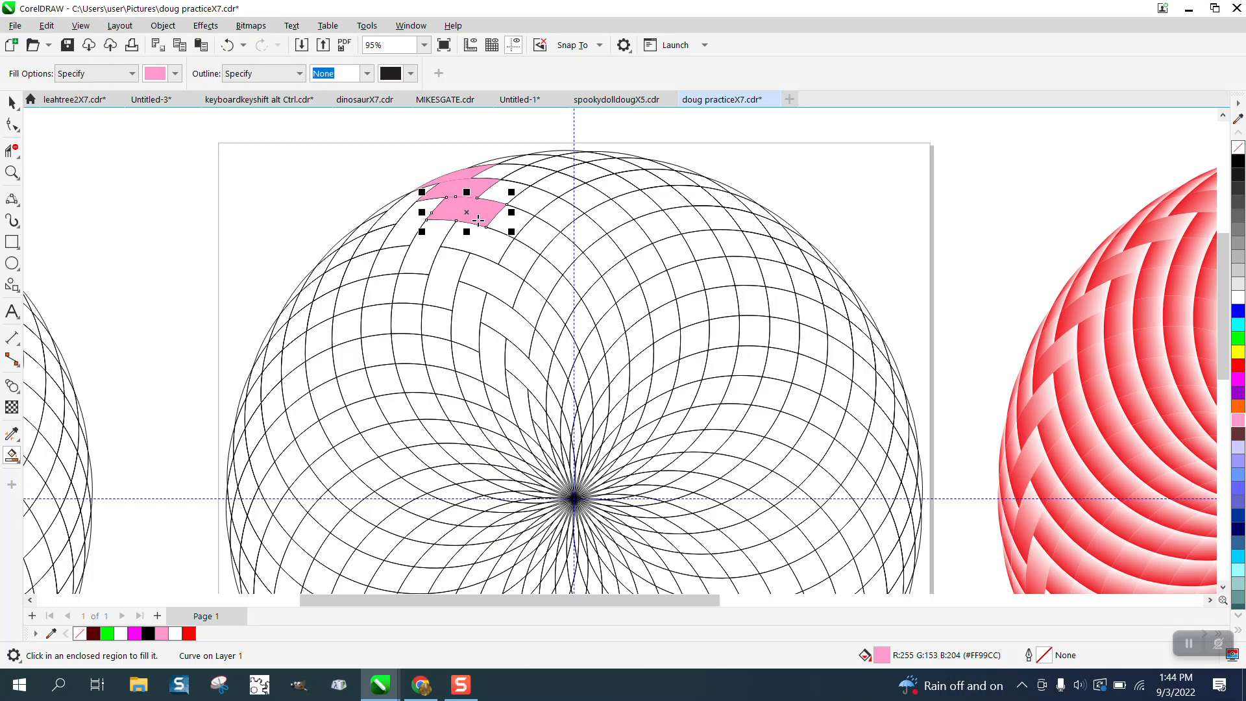
{"action": "left_click", "coordinate": [479, 241]}
{"action": "left_click", "coordinate": [496, 279]}
{"action": "left_click", "coordinate": [515, 321]}
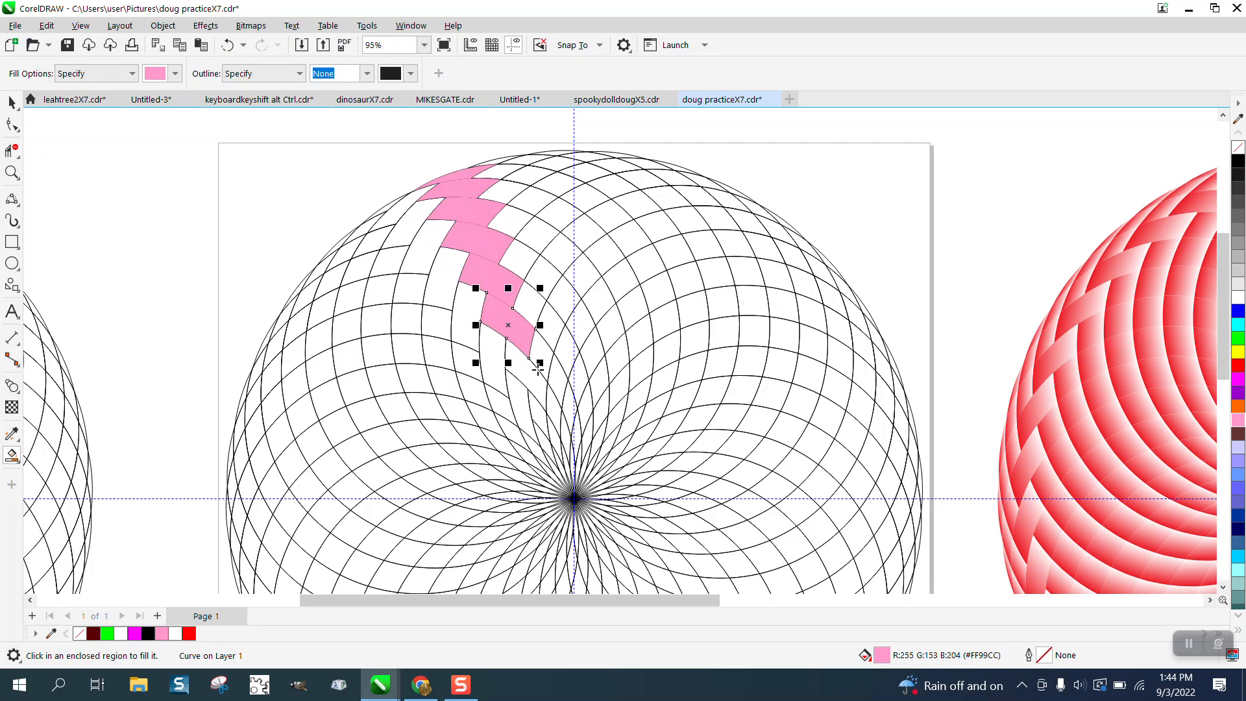
{"action": "left_click", "coordinate": [536, 375]}
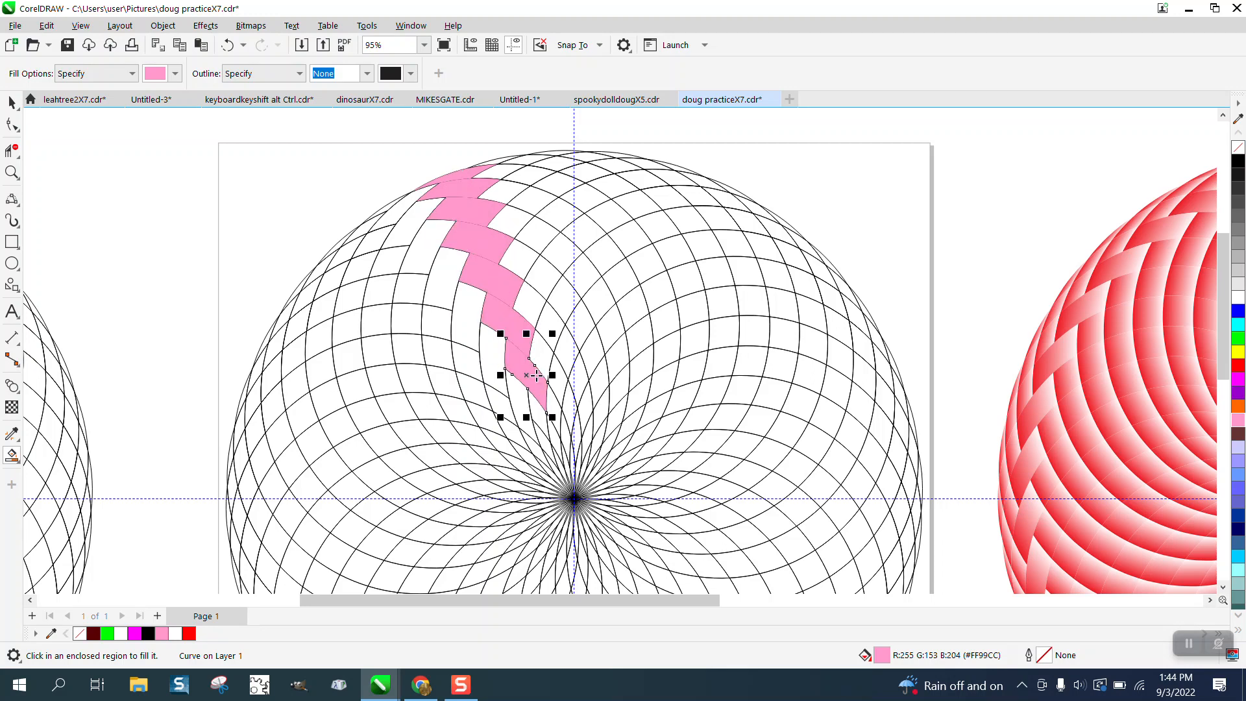
- Smart Fill the adjacent zigzag band of regions with the same pink, plus the thin sliver at the circle's upper edge
{"action": "left_click", "coordinate": [408, 203]}
{"action": "left_click", "coordinate": [419, 217]}
{"action": "left_click", "coordinate": [430, 248]}
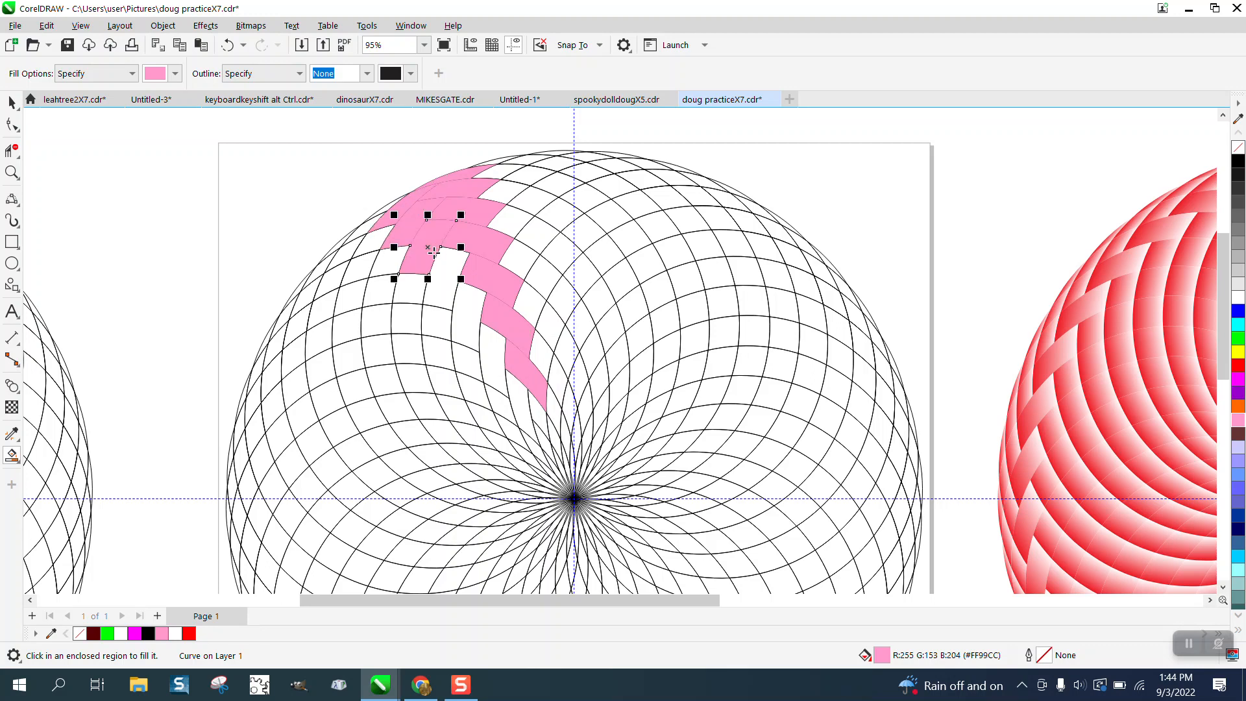
{"action": "left_click", "coordinate": [456, 284]}
{"action": "left_click", "coordinate": [479, 320]}
{"action": "left_click", "coordinate": [492, 356]}
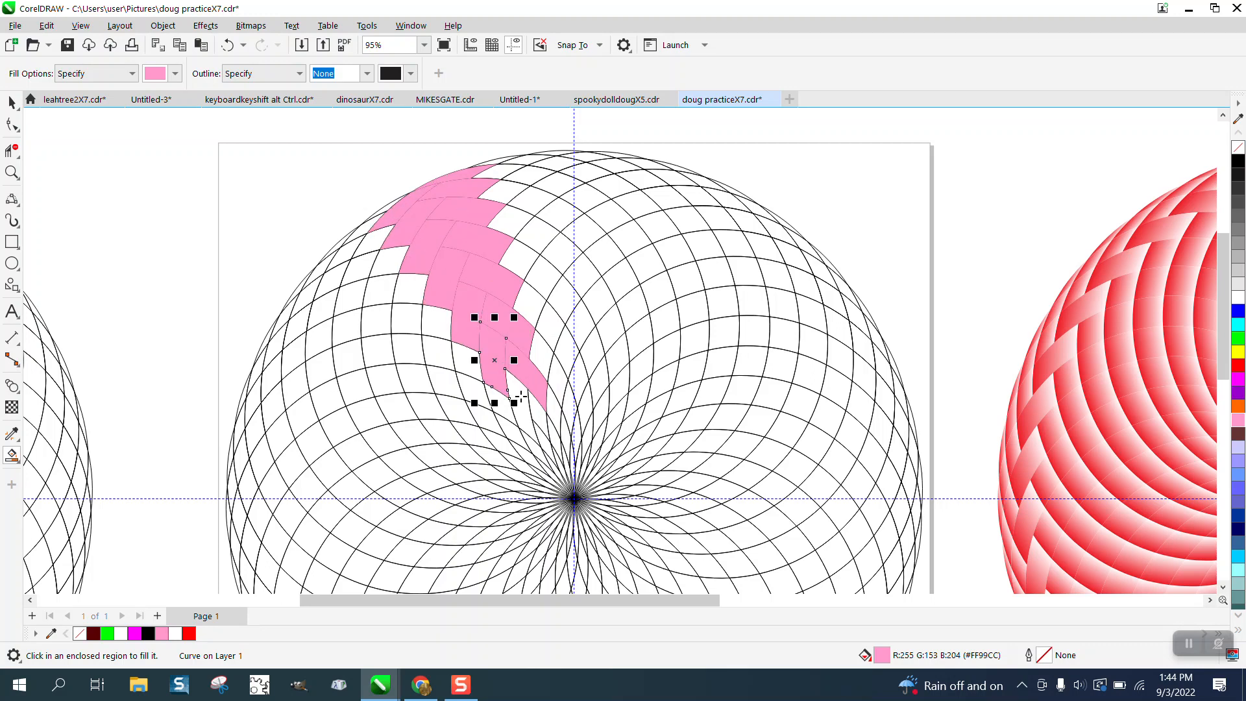
{"action": "left_click", "coordinate": [525, 403]}
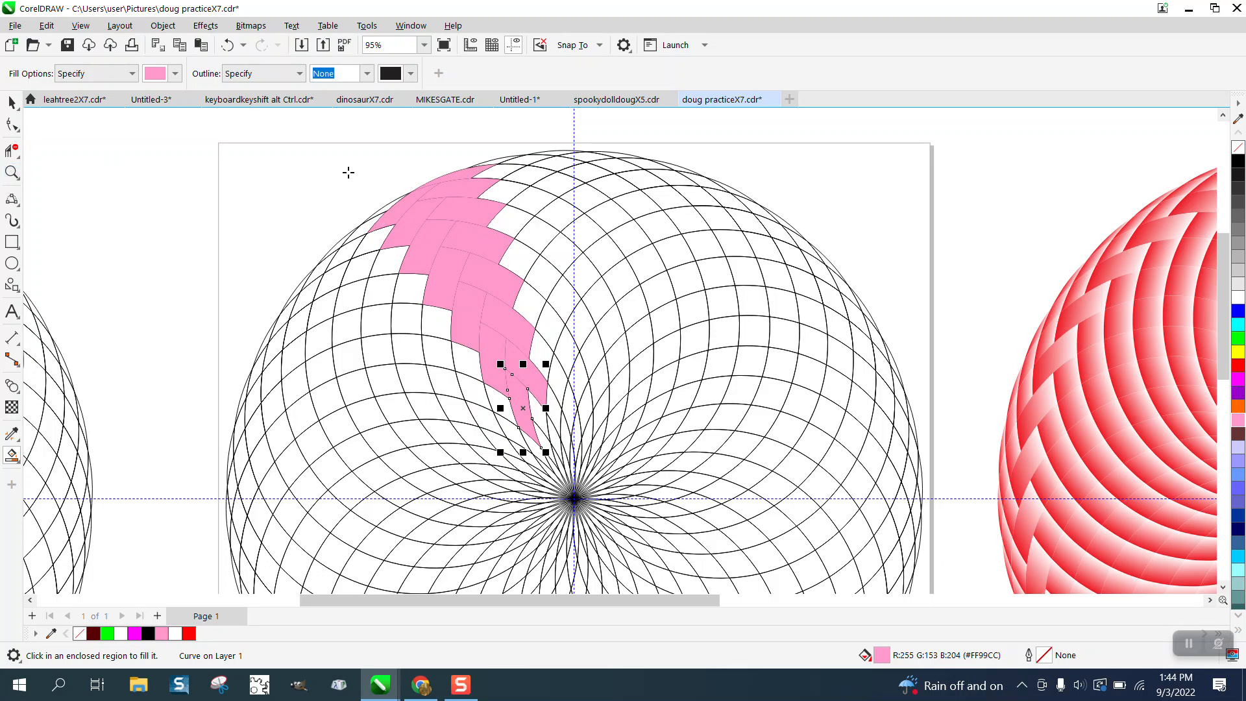
{"action": "left_click", "coordinate": [501, 163]}
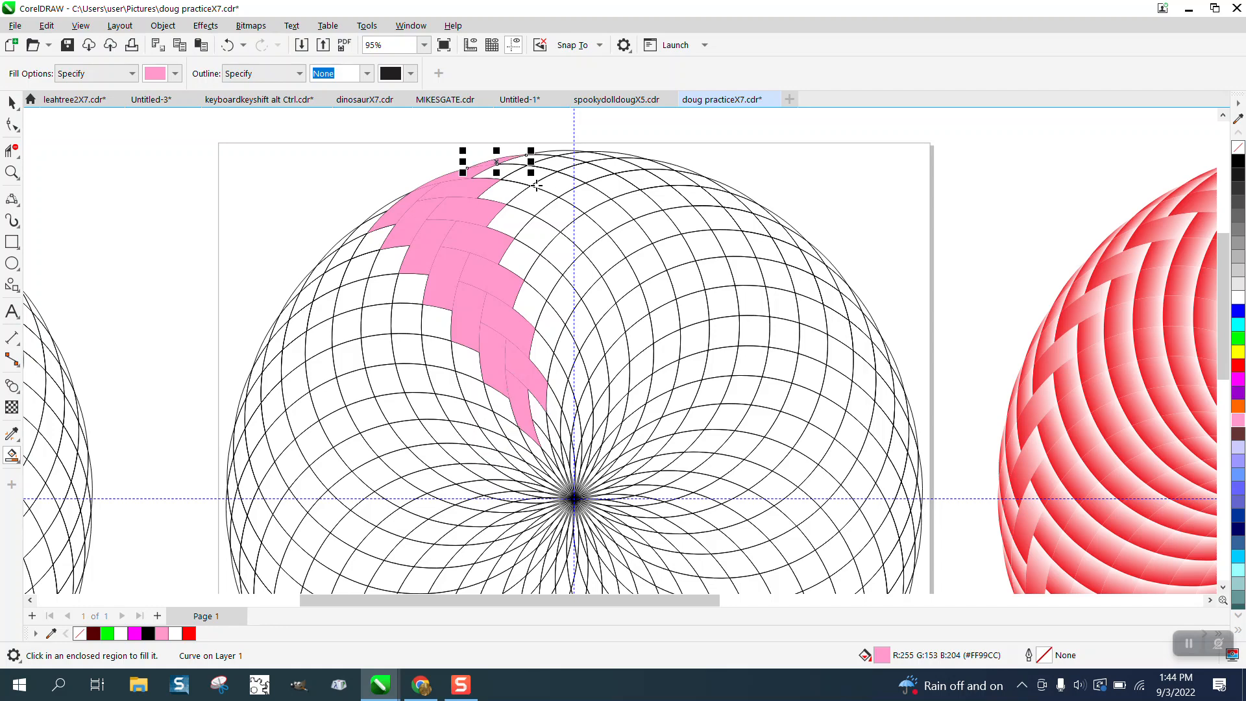
- Delete the black line circle from the page and group the pink filled pieces
{"action": "left_click", "coordinate": [12, 102]}
{"action": "scroll", "coordinate": [620, 222], "scroll_direction": "down", "scroll_amount": 3}
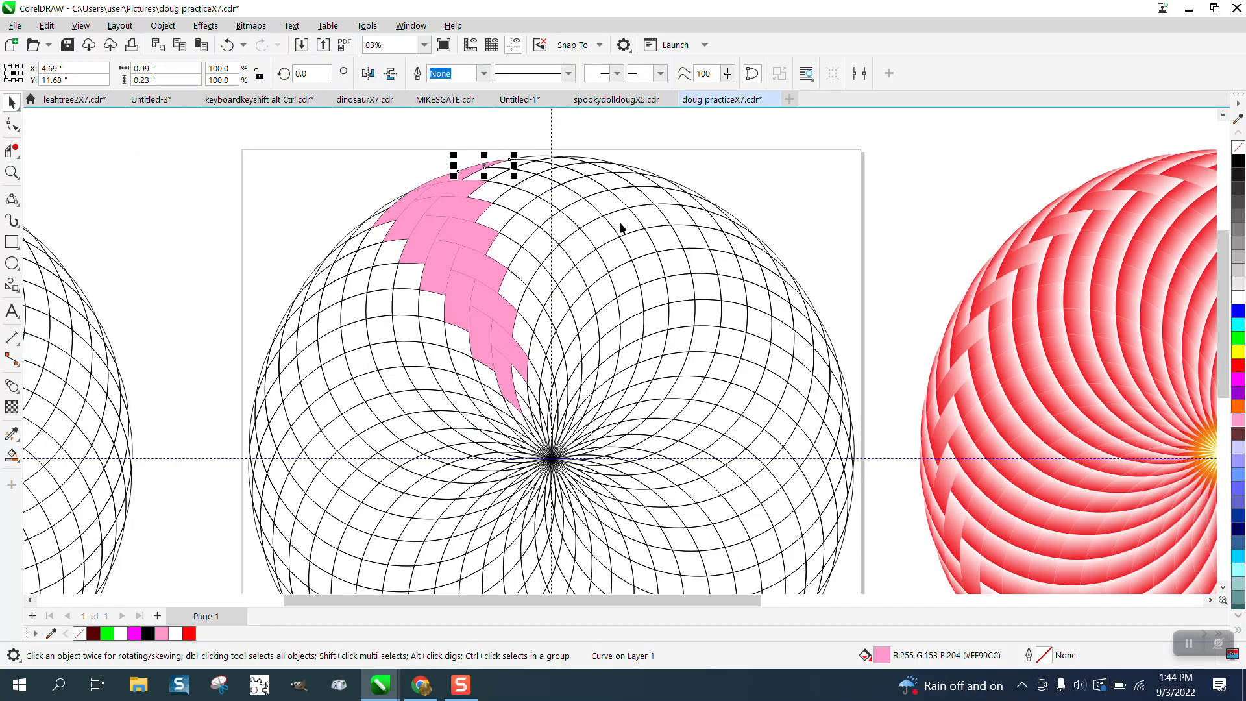
{"action": "left_click", "coordinate": [619, 247]}
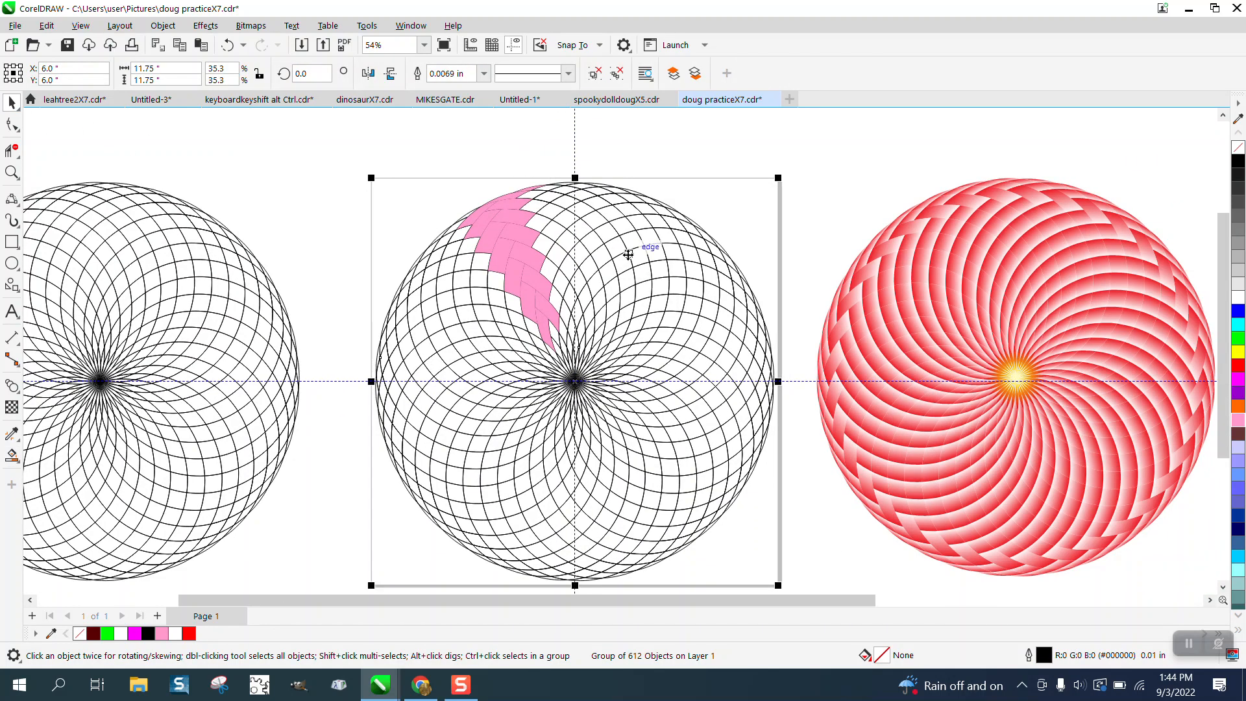
{"action": "key", "text": "Delete"}
{"action": "left_click_drag", "start_coordinate": [471, 244], "coordinate": [719, 417]}
{"action": "key", "text": "ctrl+g"}
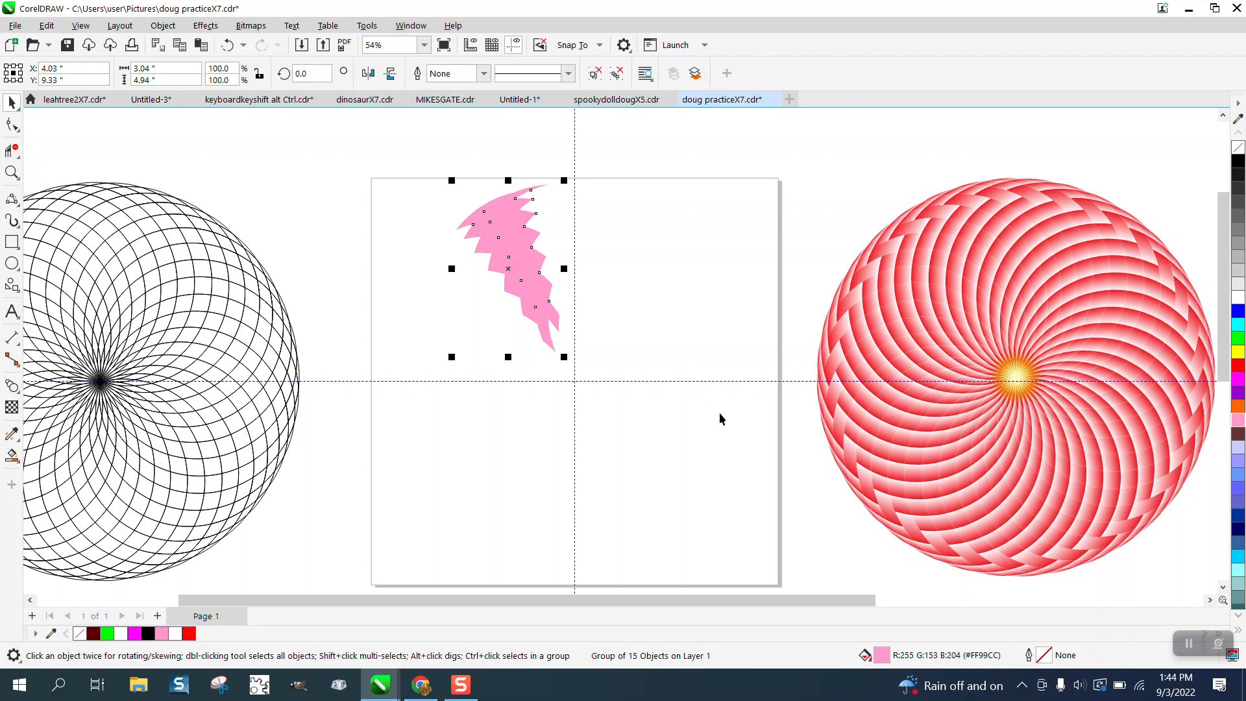
- Move the pink group's centre of rotation to the intersection of the two guidelines
{"action": "left_click", "coordinate": [508, 266]}
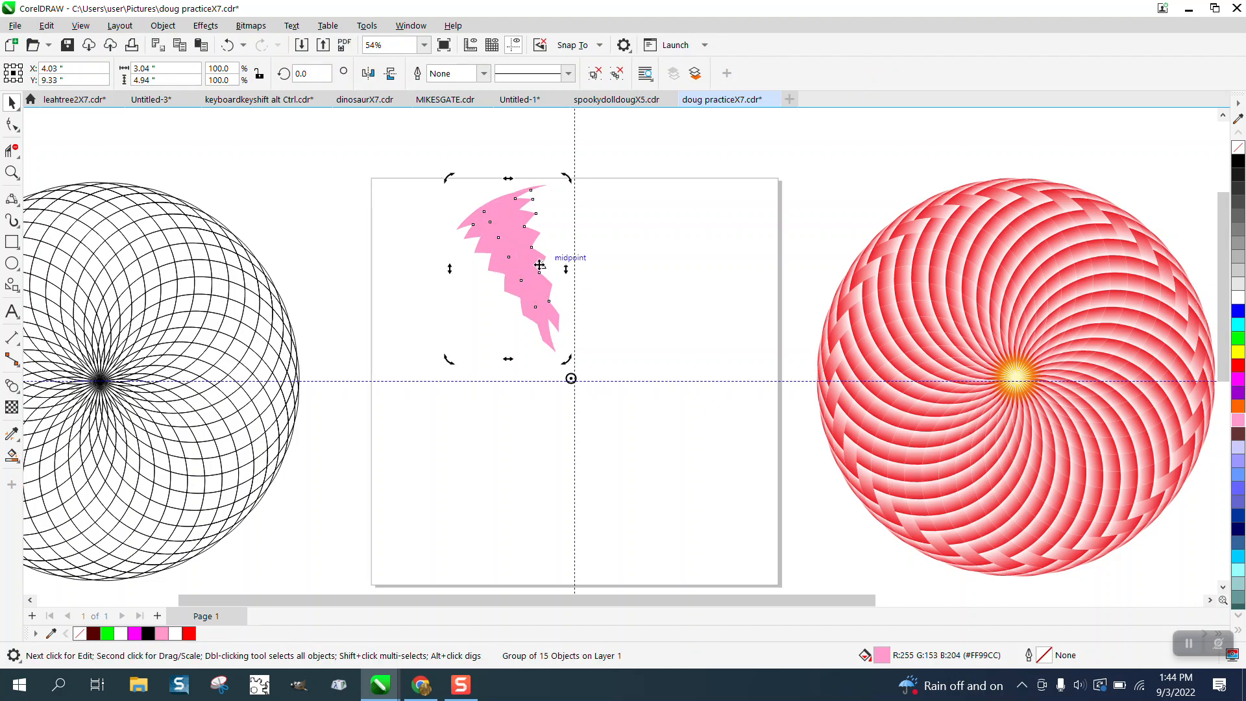
{"action": "left_click", "coordinate": [522, 265]}
{"action": "left_click", "coordinate": [510, 267]}
- Create a copy of the pink group rotated 20 degrees about the guideline intersection, and delete that copy
{"action": "left_click_drag", "start_coordinate": [317, 71], "coordinate": [283, 74]}
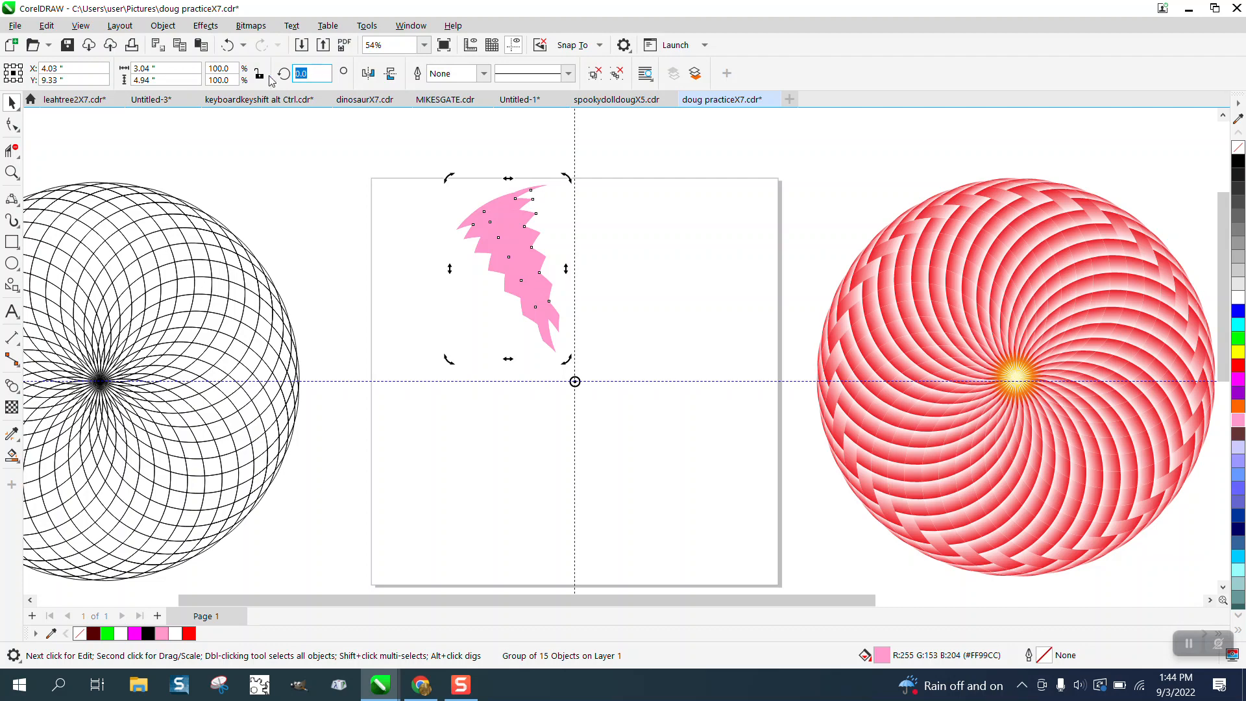
{"action": "type", "text": "20"}
{"action": "key", "text": "Return"}
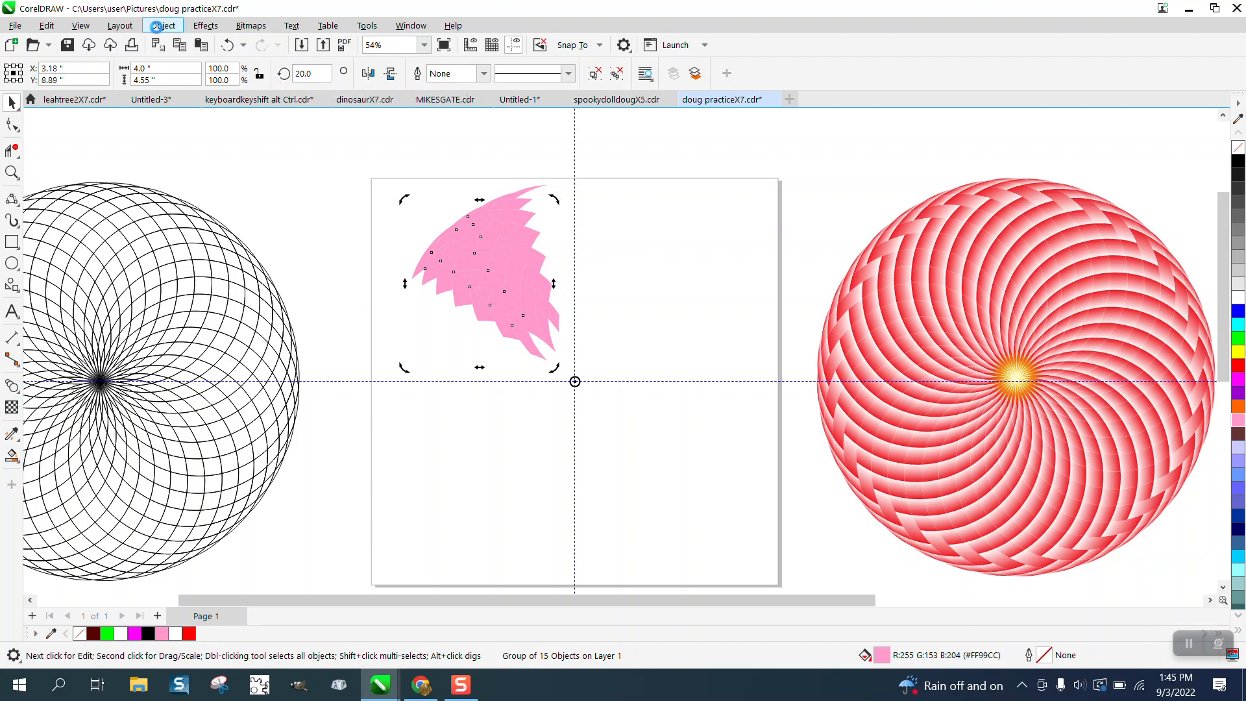
{"action": "key", "text": "Delete"}
- Ungroup the pink group on the page into its separate pieces and clear the selection
{"action": "left_click", "coordinate": [11, 172]}
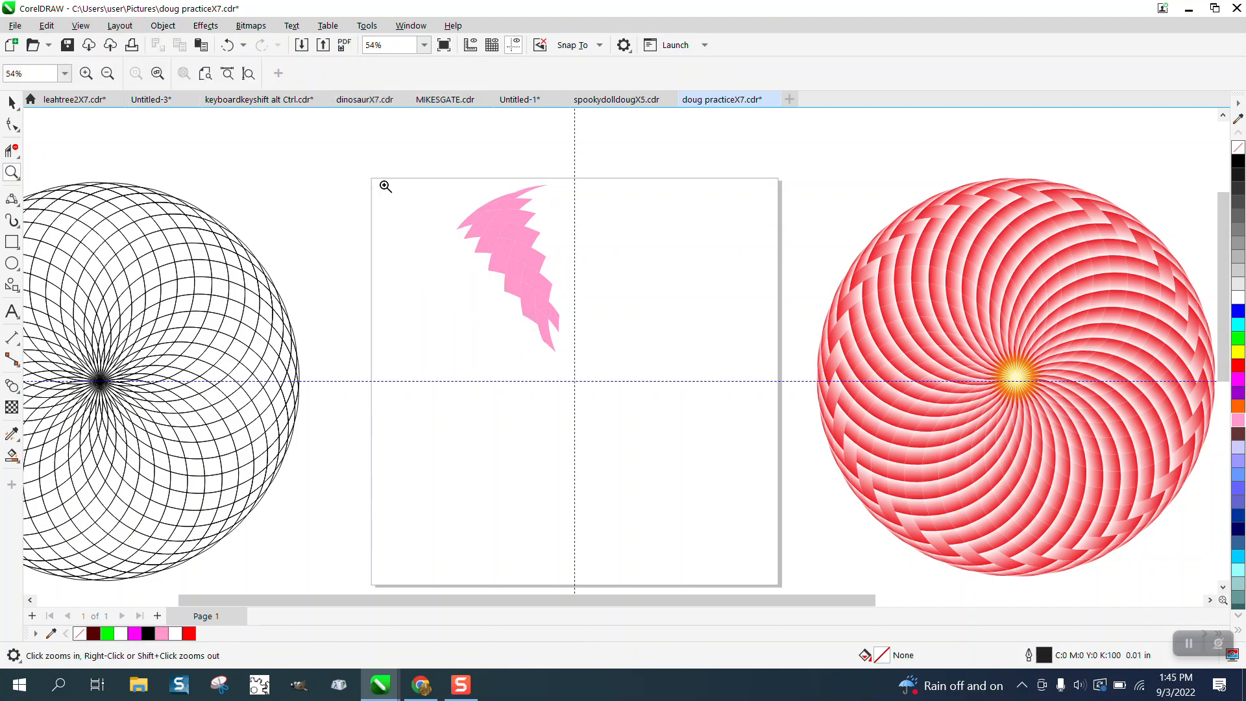
{"action": "left_click_drag", "start_coordinate": [408, 173], "coordinate": [639, 376]}
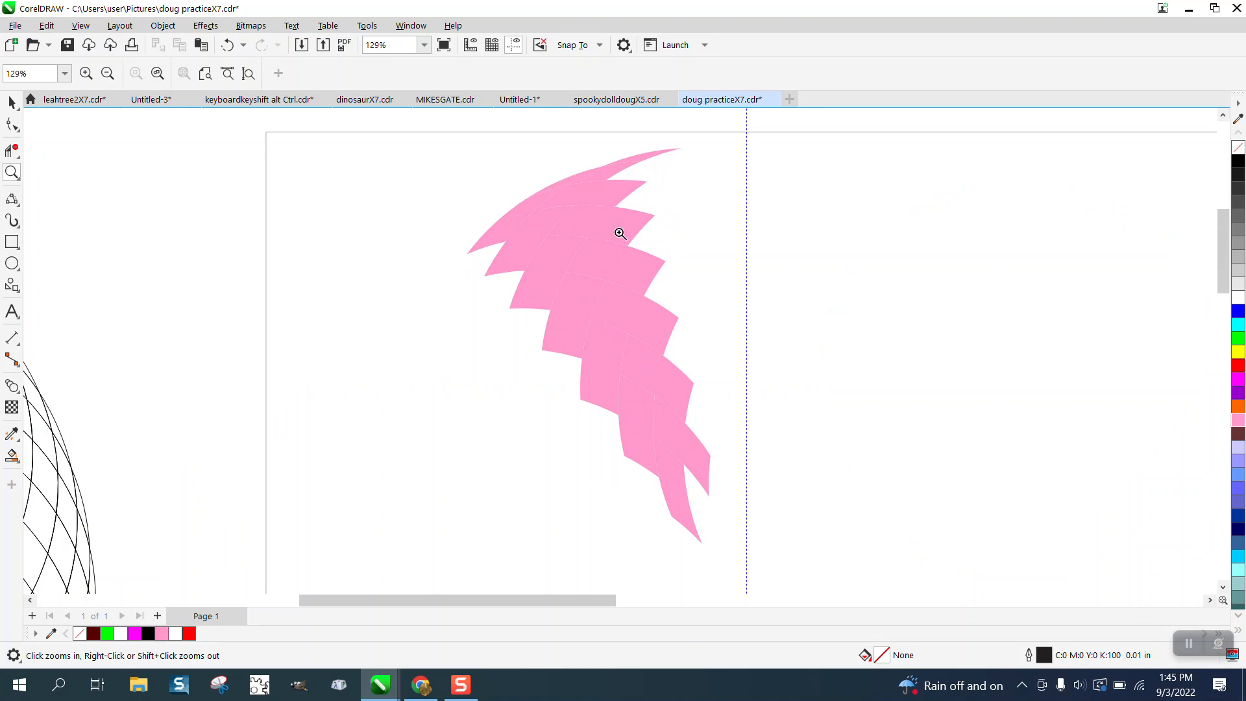
{"action": "left_click_drag", "start_coordinate": [519, 188], "coordinate": [695, 290]}
{"action": "right_click", "coordinate": [535, 277]}
{"action": "right_click", "coordinate": [529, 278]}
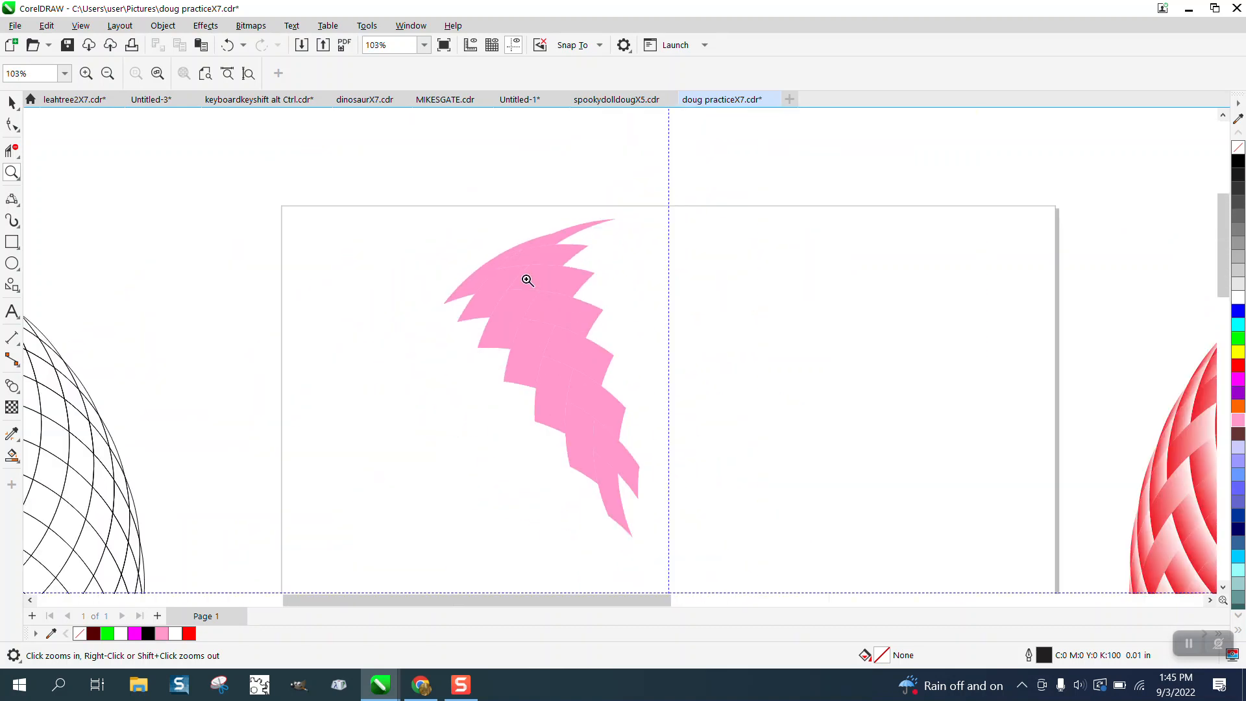
{"action": "left_click_drag", "start_coordinate": [495, 216], "coordinate": [632, 336]}
{"action": "scroll", "coordinate": [195, 224], "scroll_direction": "down", "scroll_amount": 1}
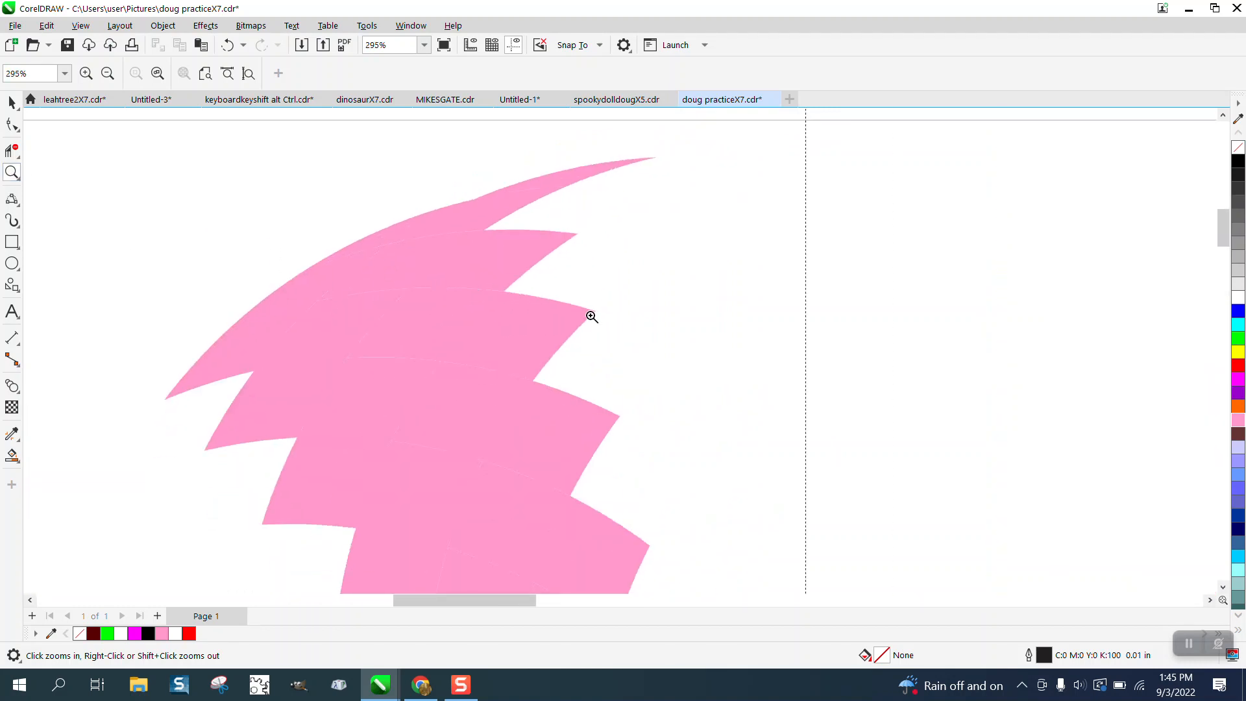
{"action": "scroll", "coordinate": [506, 303], "scroll_direction": "down", "scroll_amount": 1}
{"action": "left_click", "coordinate": [11, 102]}
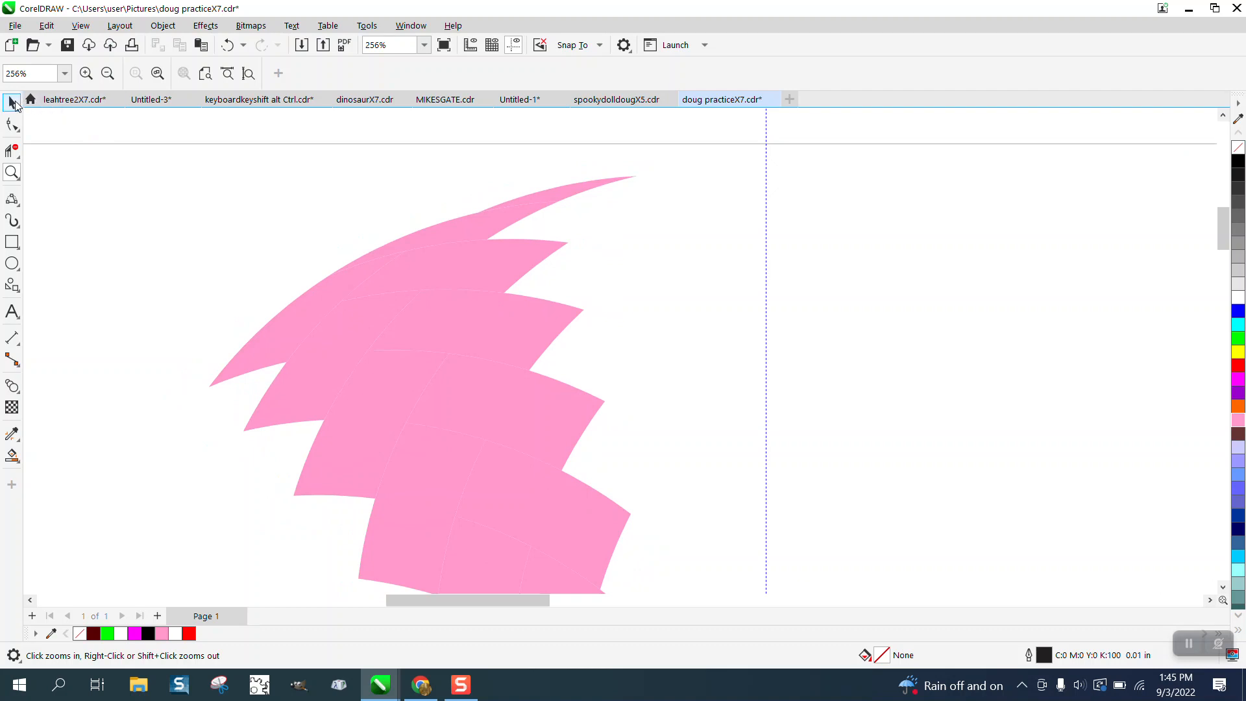
{"action": "left_click", "coordinate": [412, 278]}
{"action": "left_click", "coordinate": [163, 25]}
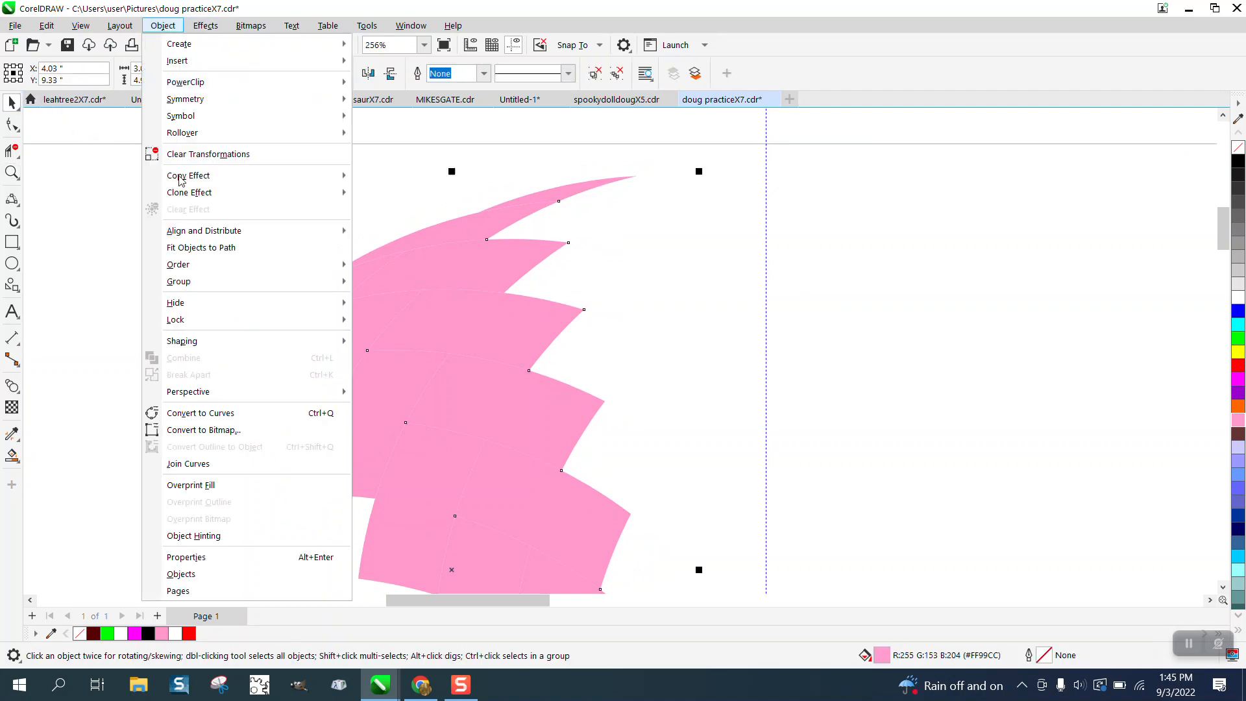
{"action": "mouse_move", "coordinate": [270, 281]}
{"action": "left_click", "coordinate": [393, 299]}
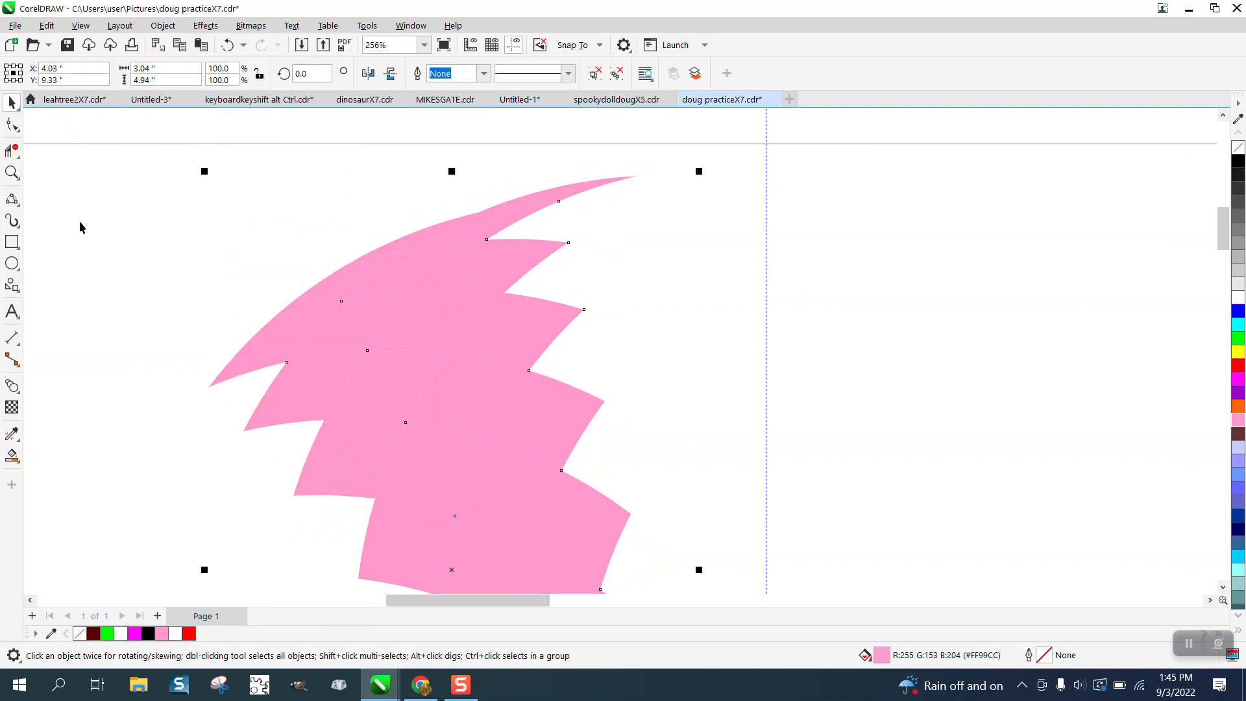
{"action": "left_click", "coordinate": [76, 150]}
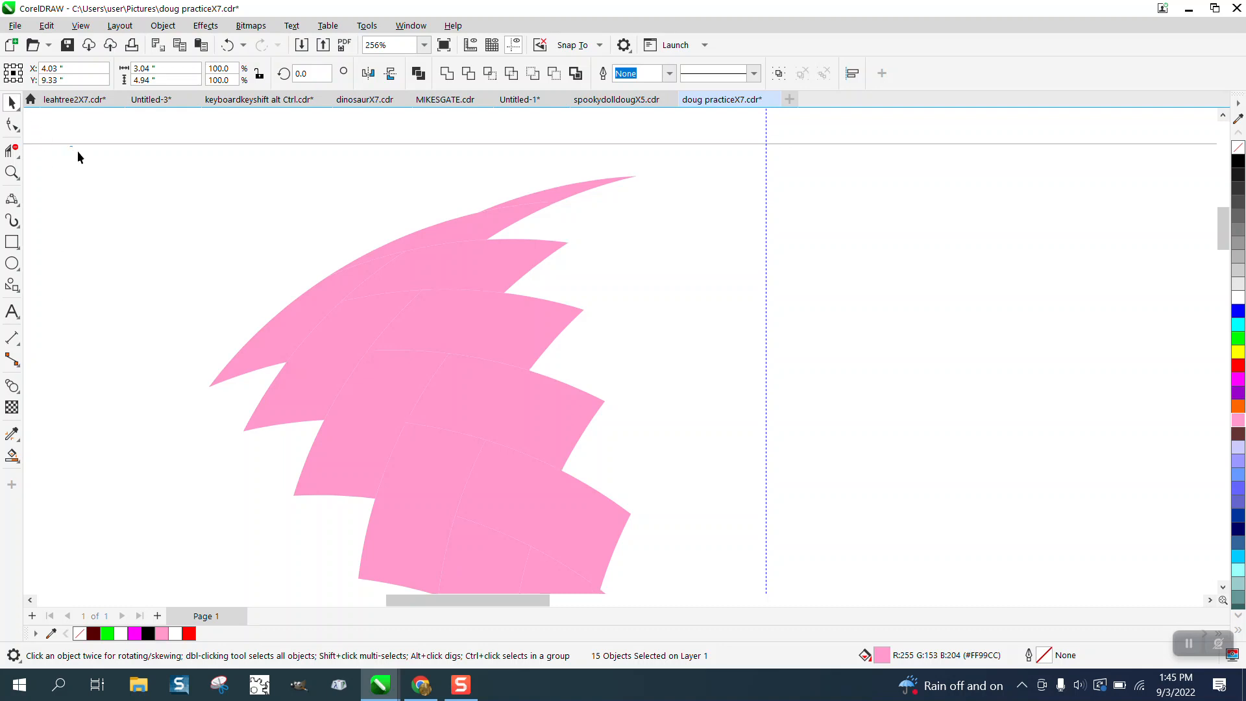
- Select all the pink pieces and place a duplicate of them 14 inches above the originals
{"action": "left_click", "coordinate": [479, 279]}
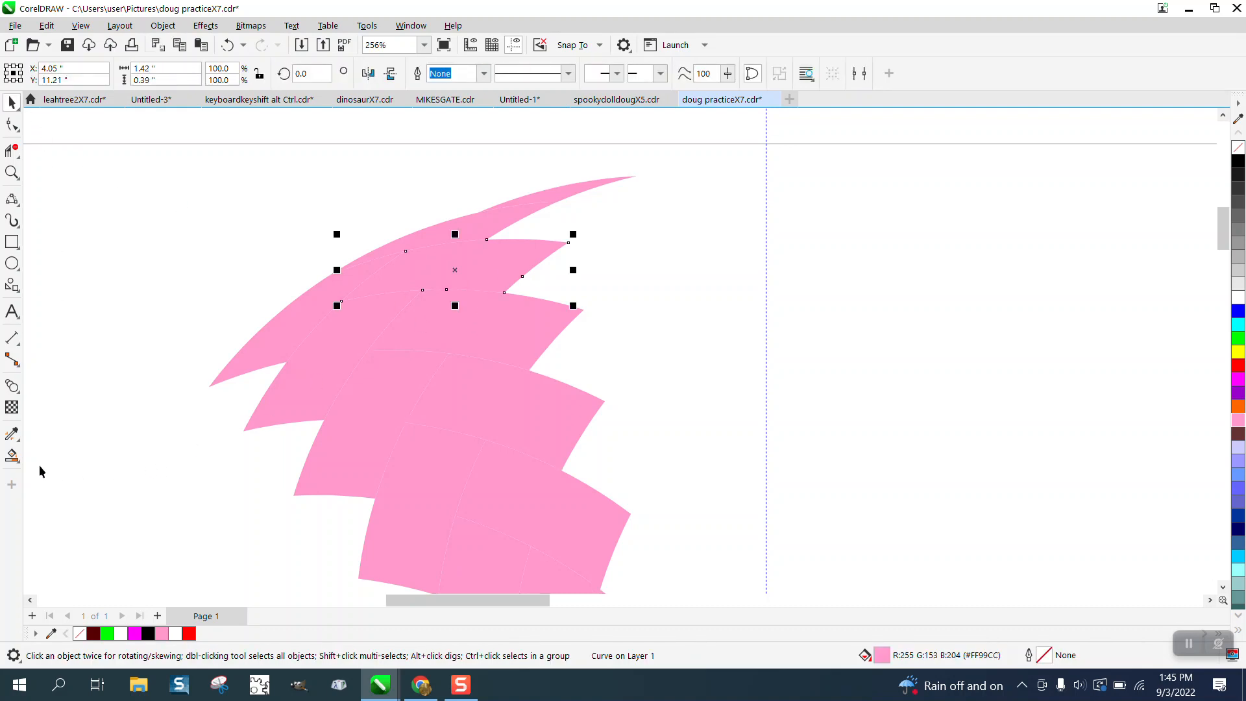
{"action": "left_click", "coordinate": [15, 459]}
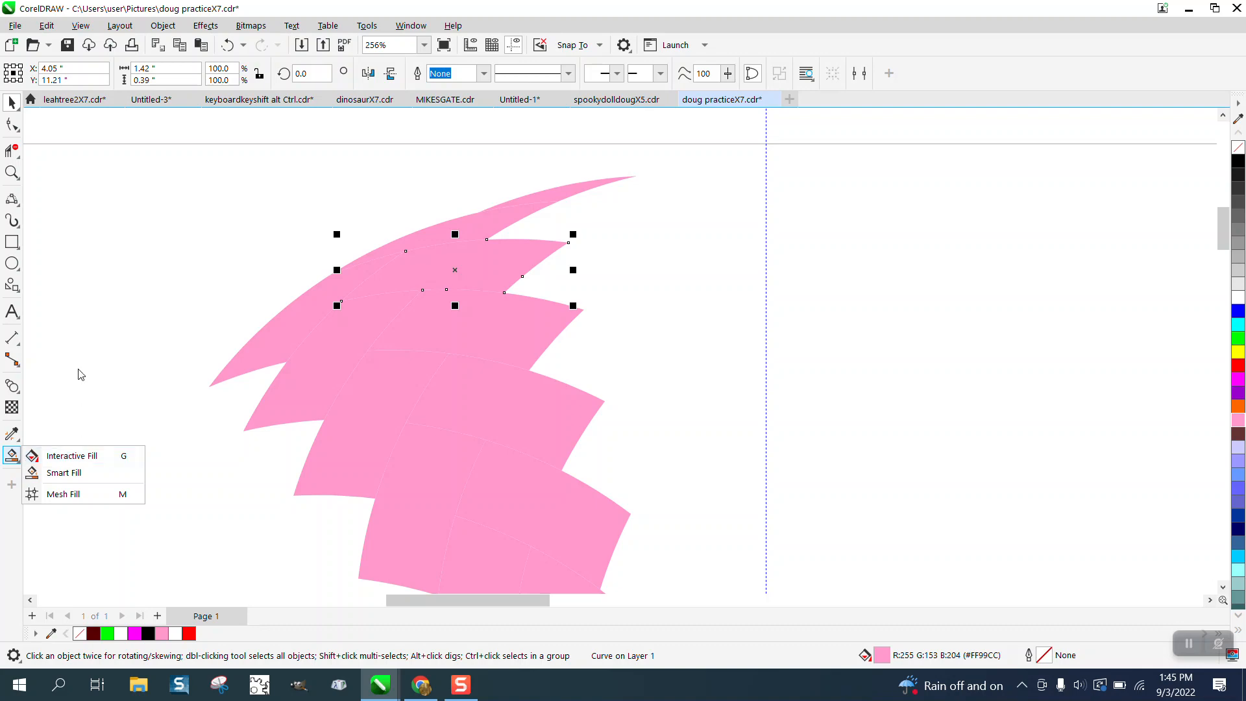
{"action": "scroll", "coordinate": [260, 229], "scroll_direction": "down", "scroll_amount": 4}
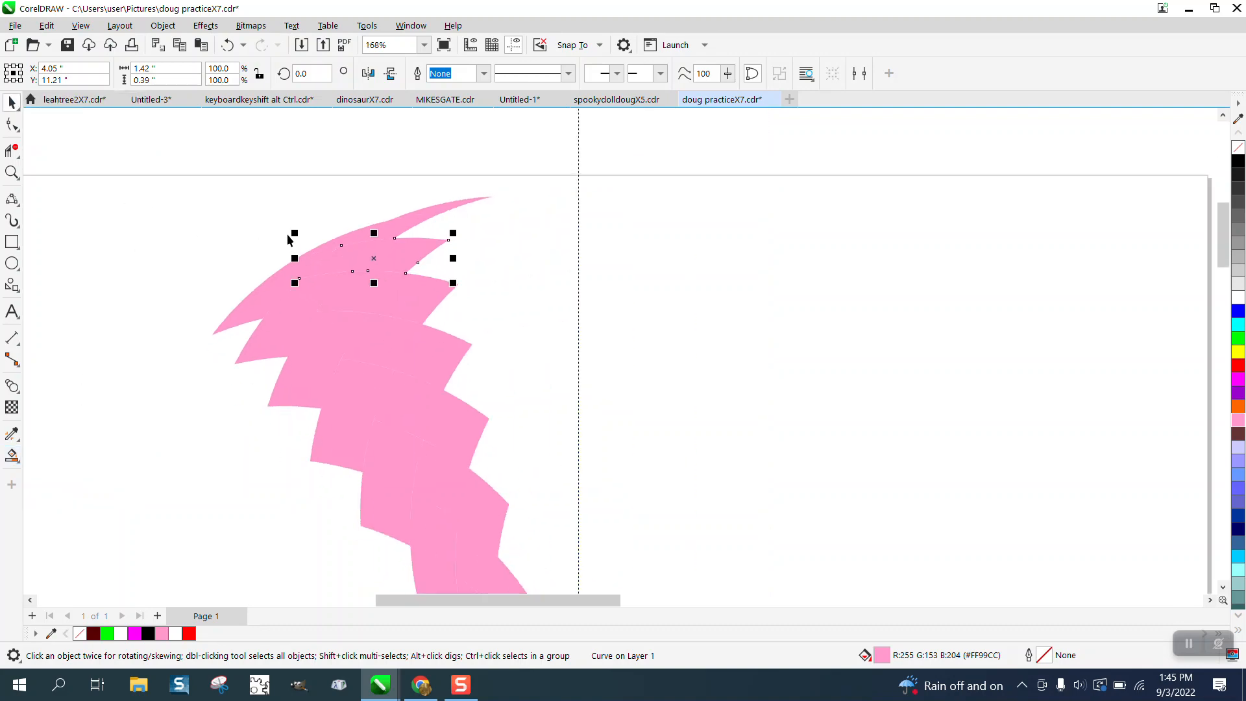
{"action": "scroll", "coordinate": [278, 211], "scroll_direction": "down", "scroll_amount": 2}
{"action": "left_click_drag", "start_coordinate": [246, 194], "coordinate": [449, 420]}
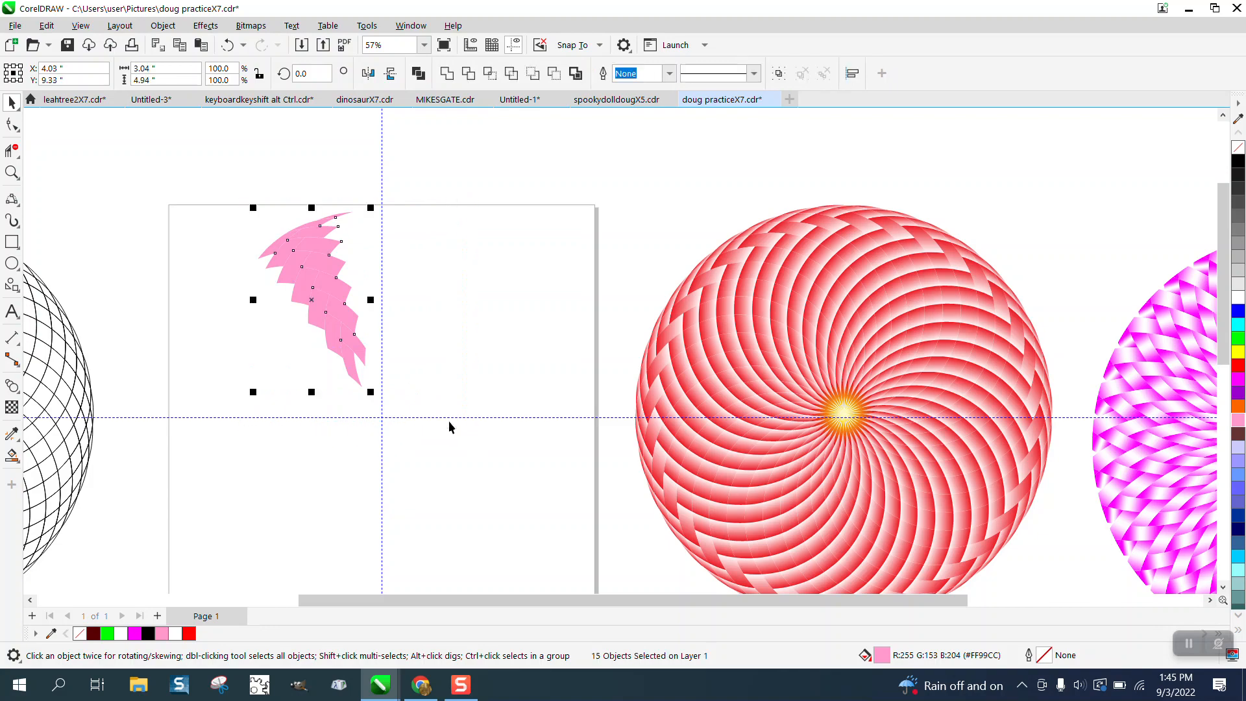
{"action": "scroll", "coordinate": [449, 420], "scroll_direction": "down", "scroll_amount": 2}
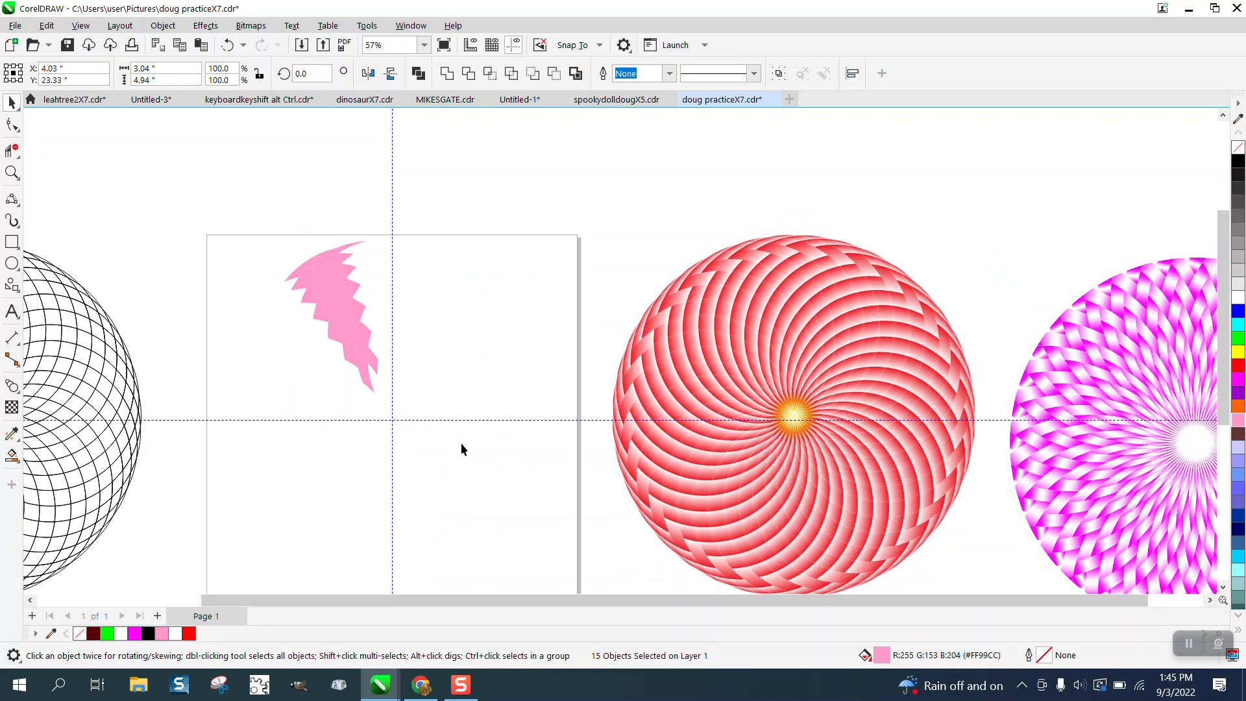
- Apply a linear fountain fill from pink at the tip to white at the inner end on the right band's second piece from the top
{"action": "left_click", "coordinate": [22, 176]}
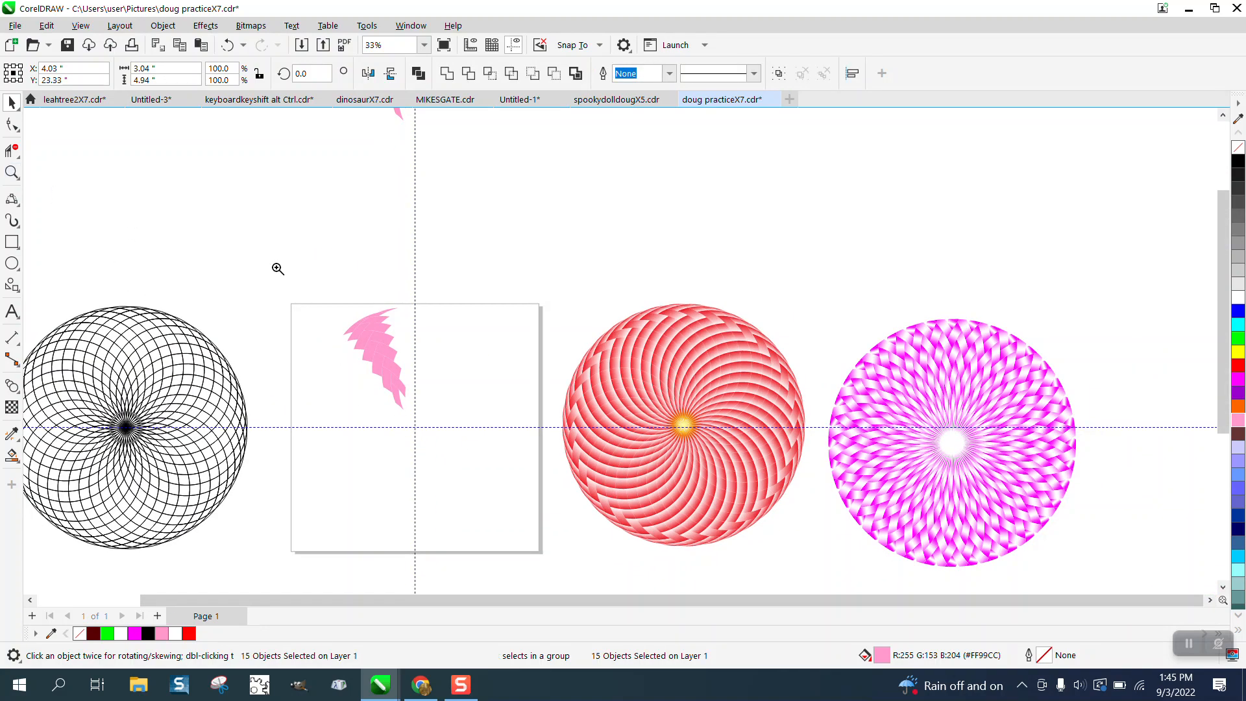
{"action": "left_click_drag", "start_coordinate": [324, 286], "coordinate": [582, 480]}
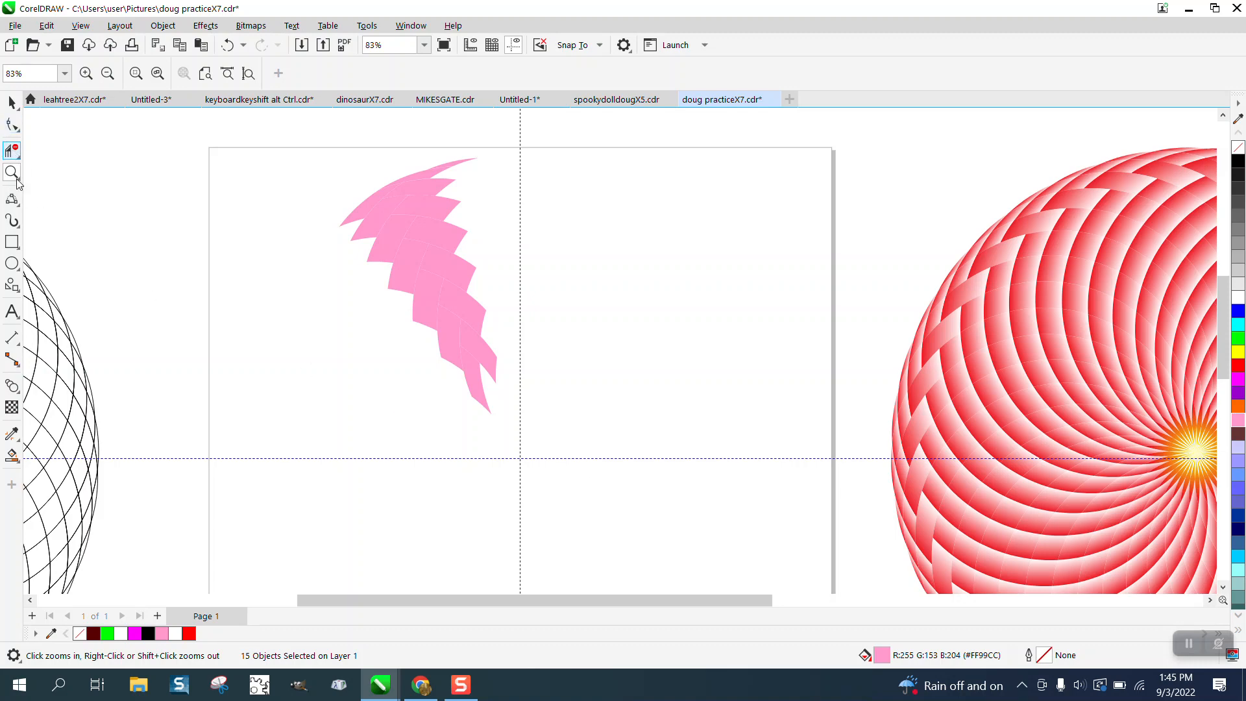
{"action": "left_click_drag", "start_coordinate": [328, 141], "coordinate": [692, 478]}
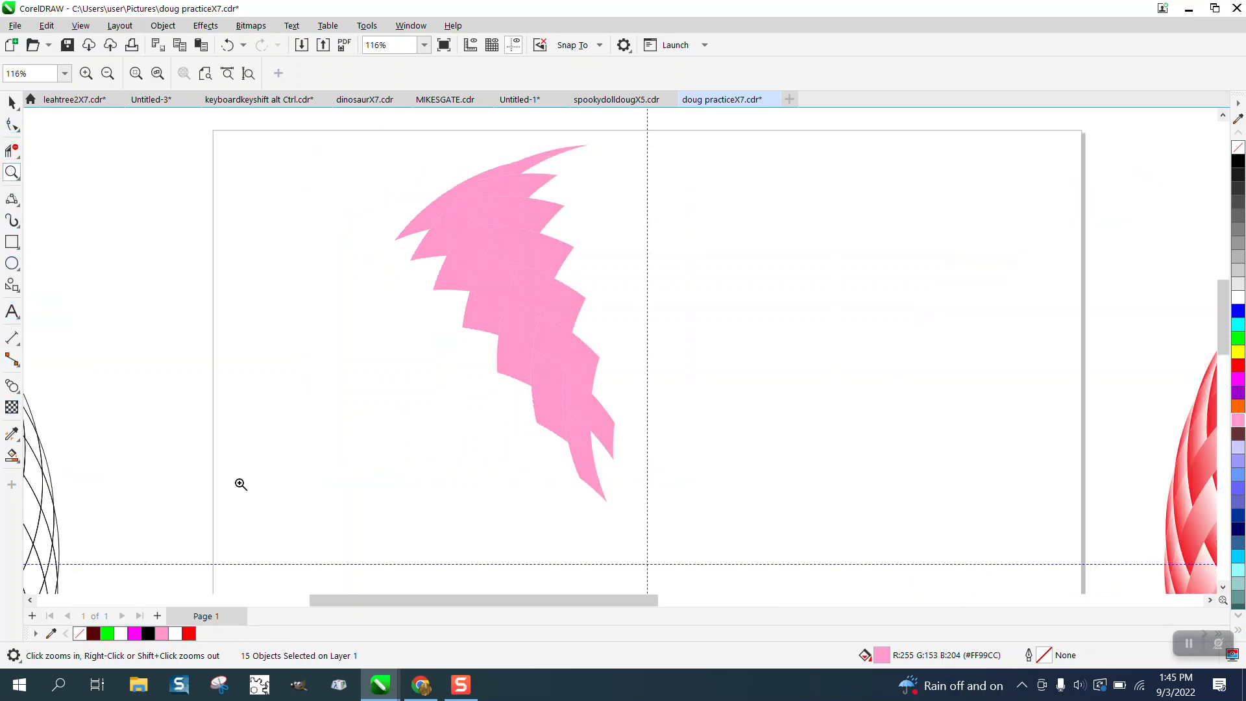
{"action": "left_click", "coordinate": [14, 458]}
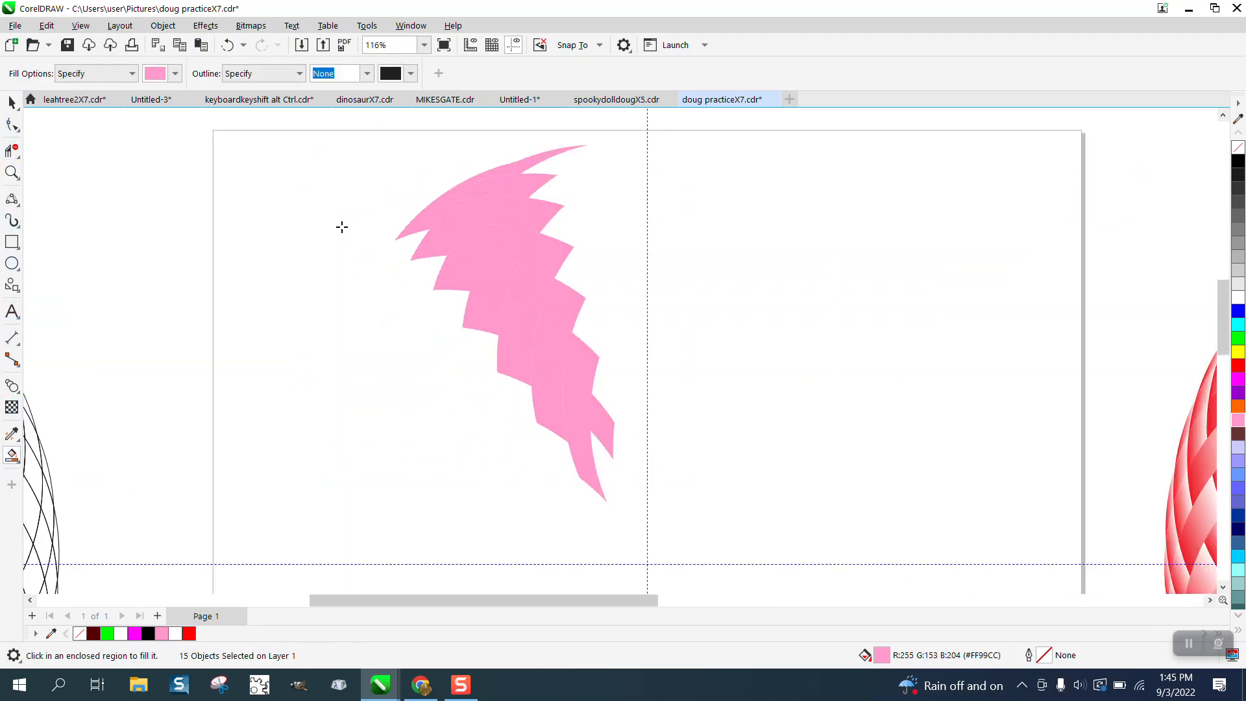
{"action": "left_click", "coordinate": [12, 102]}
{"action": "left_click", "coordinate": [525, 195]}
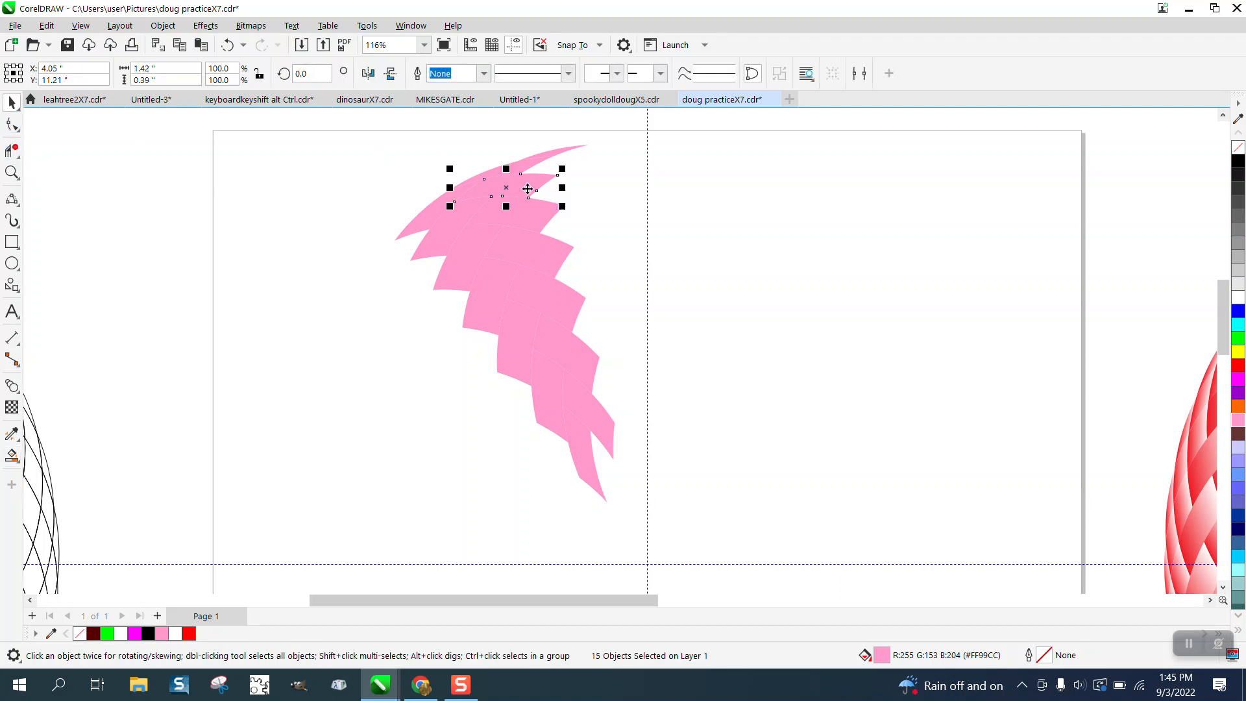
{"action": "left_click", "coordinate": [17, 460]}
{"action": "left_click", "coordinate": [84, 454]}
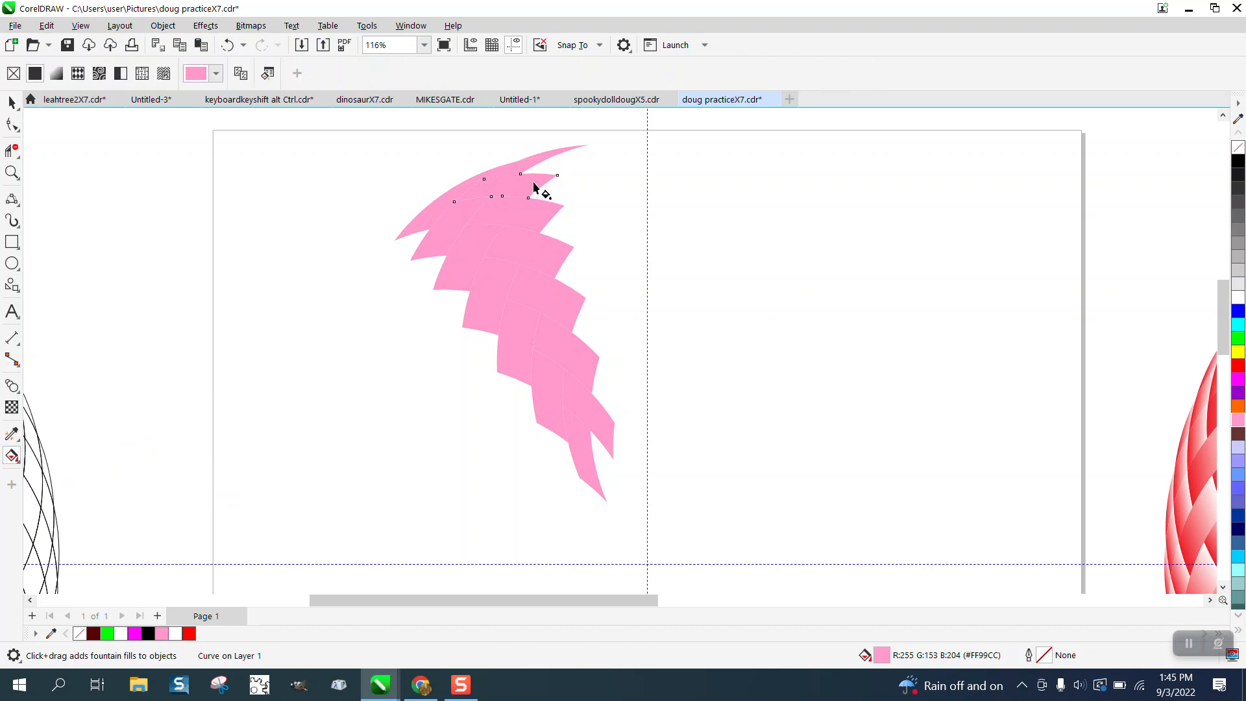
{"action": "left_click_drag", "start_coordinate": [533, 183], "coordinate": [473, 185]}
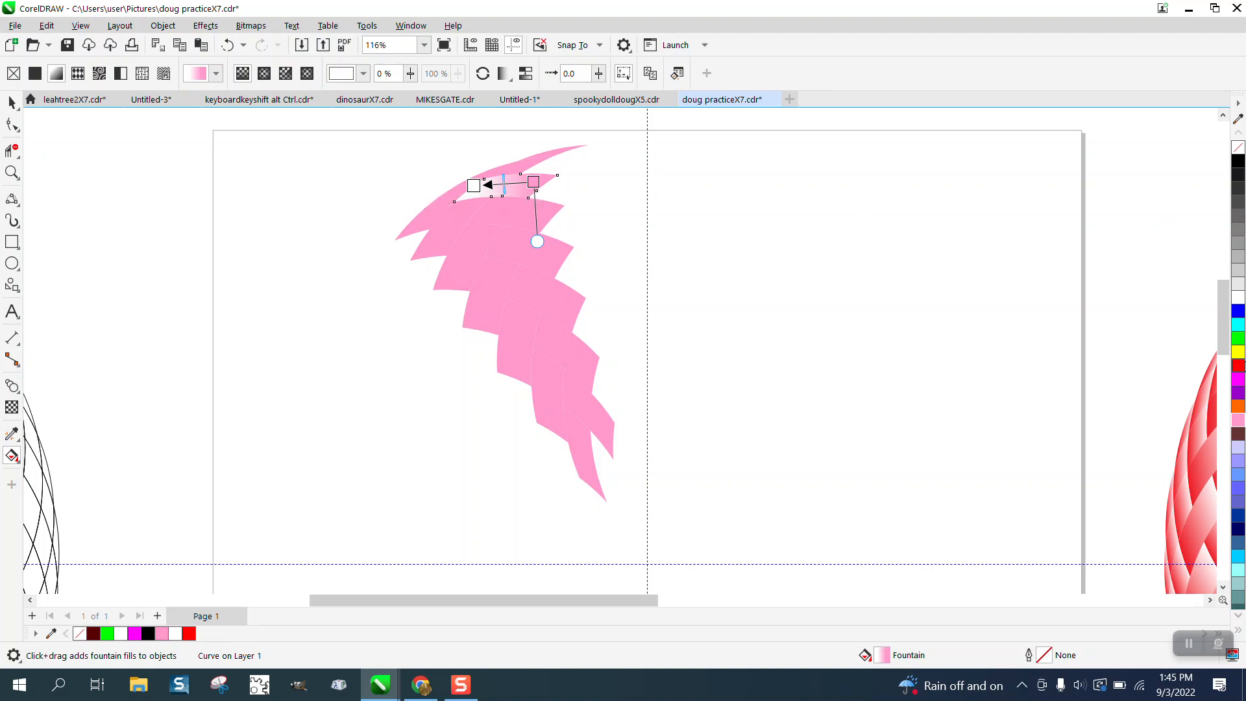
- Change the fountain fill's start colour to red and move its white end slightly outward toward the piece's inner end
{"action": "left_click_drag", "start_coordinate": [1241, 373], "coordinate": [698, 277]}
{"action": "left_click", "coordinate": [558, 189]}
{"action": "left_click_drag", "start_coordinate": [475, 188], "coordinate": [466, 183]}
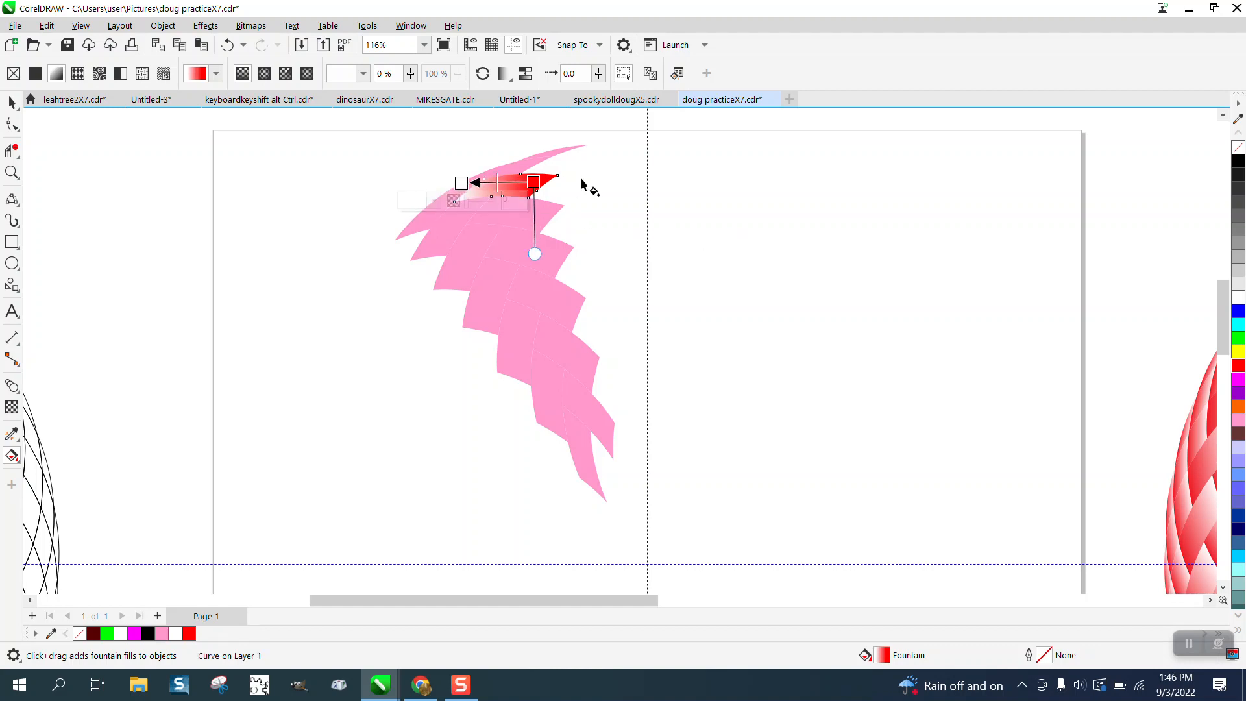
{"action": "left_click", "coordinate": [12, 102]}
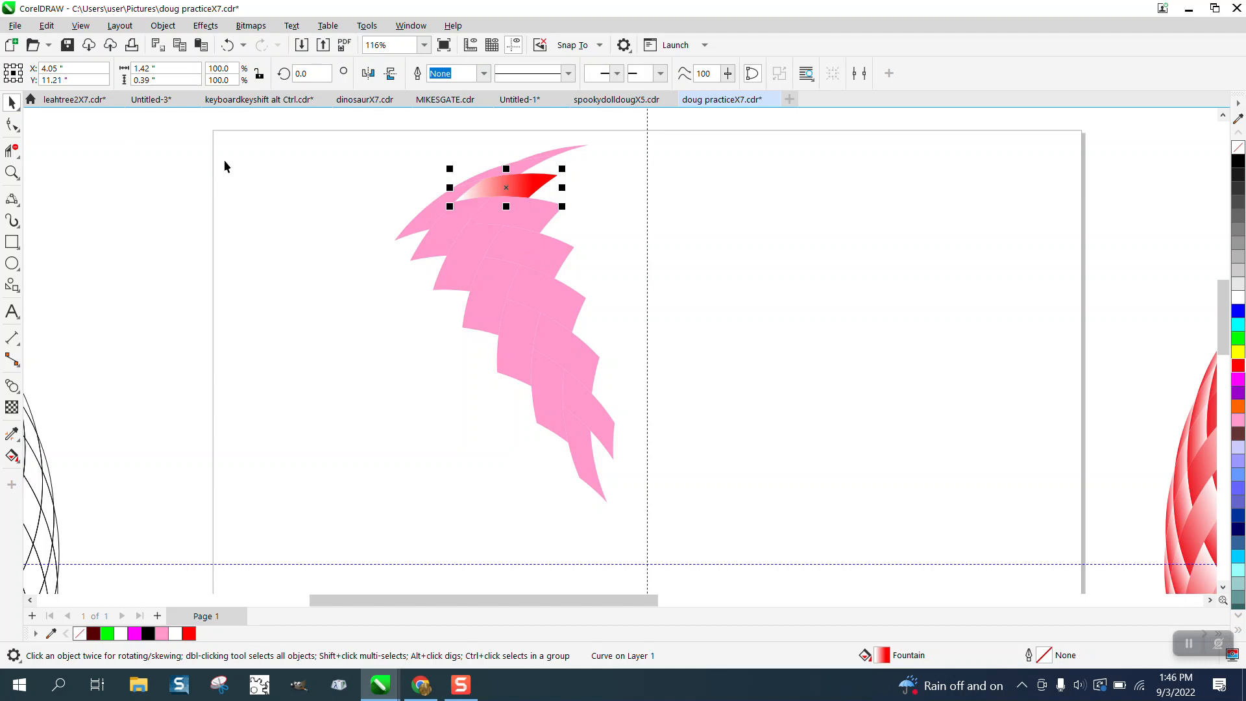
- Copy the red-to-white fill with the Attributes Eyedropper onto the five right-band pieces below it and the narrow piece above it
{"action": "left_click", "coordinate": [13, 434]}
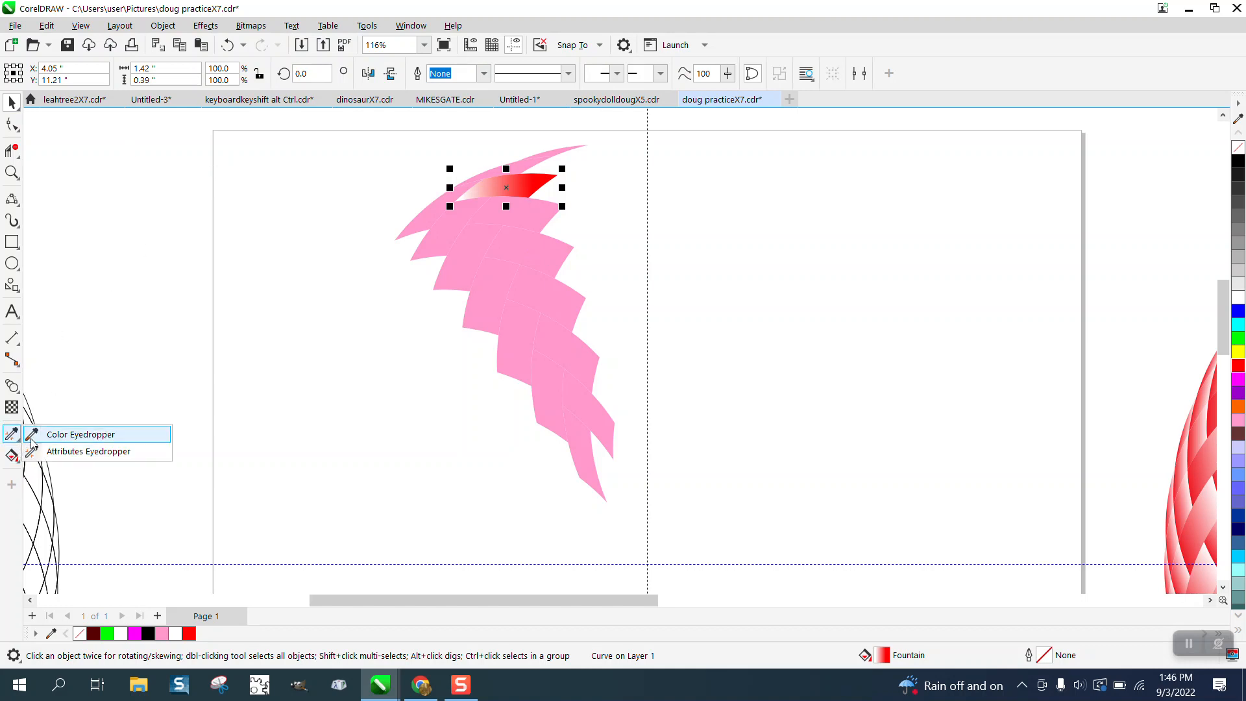
{"action": "left_click", "coordinate": [59, 450]}
{"action": "left_click", "coordinate": [527, 185]}
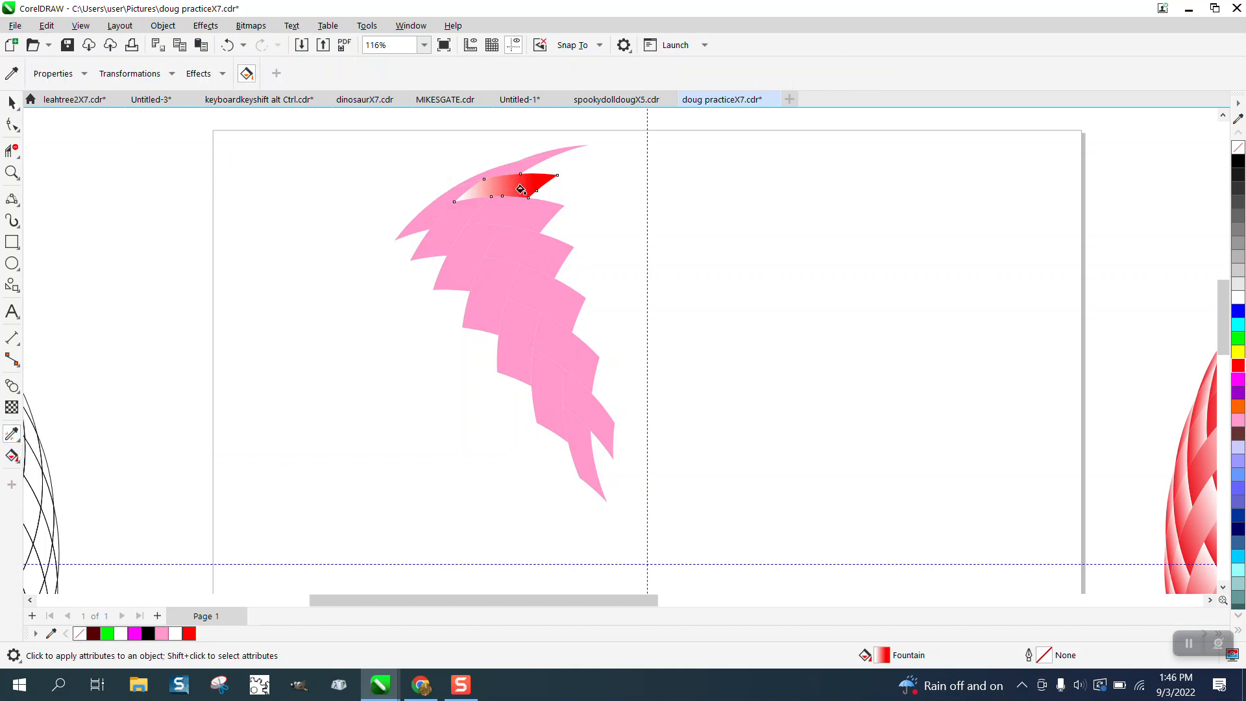
{"action": "left_click", "coordinate": [515, 211]}
{"action": "left_click", "coordinate": [513, 243]}
{"action": "left_click", "coordinate": [530, 287]}
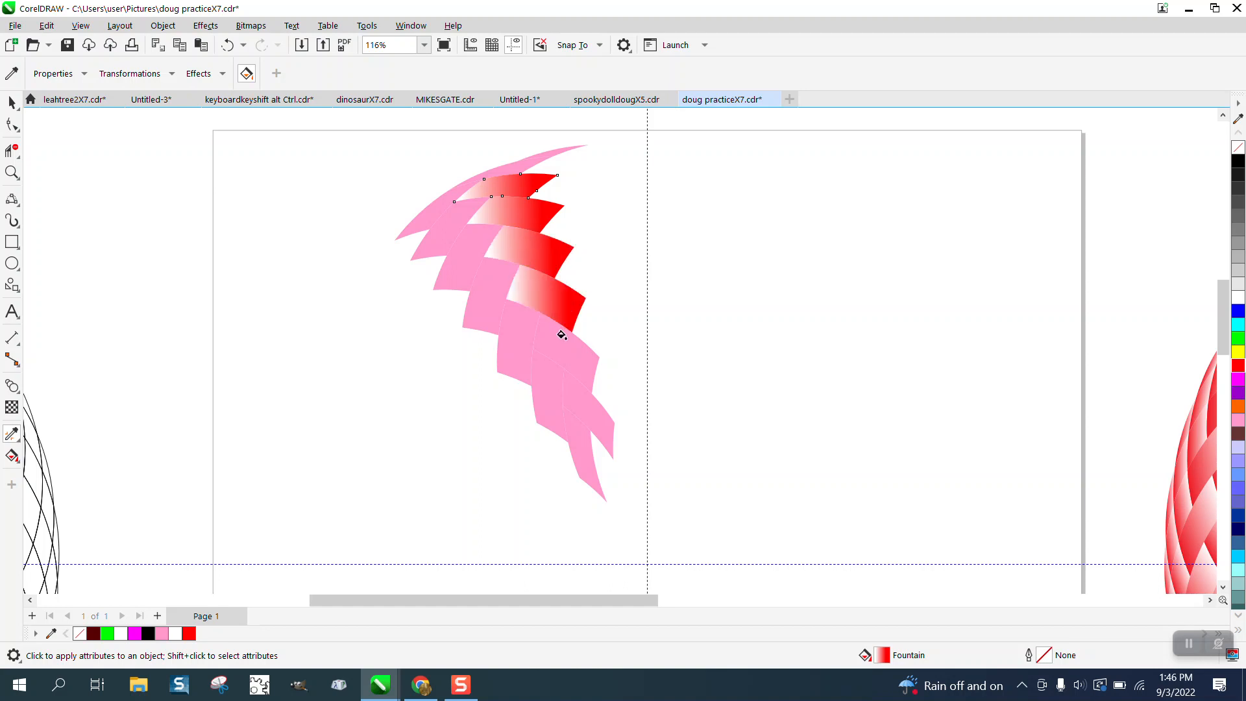
{"action": "left_click", "coordinate": [564, 334]}
{"action": "left_click", "coordinate": [575, 377]}
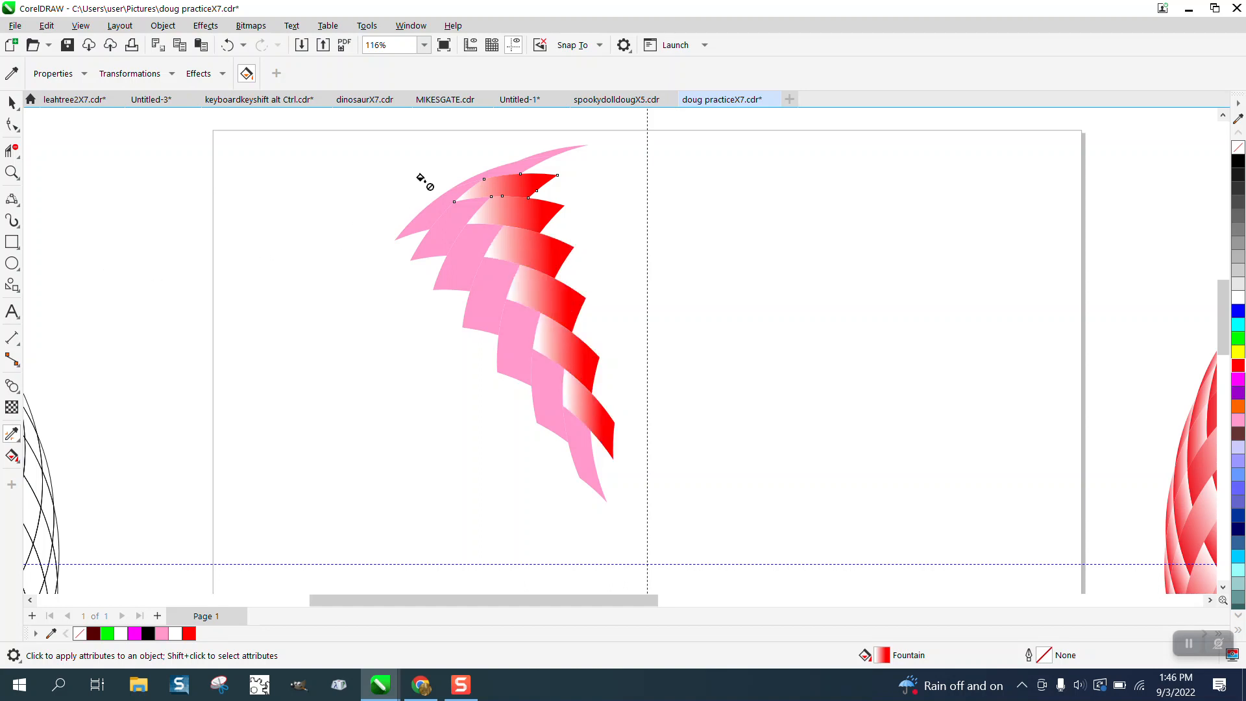
{"action": "left_click", "coordinate": [493, 167]}
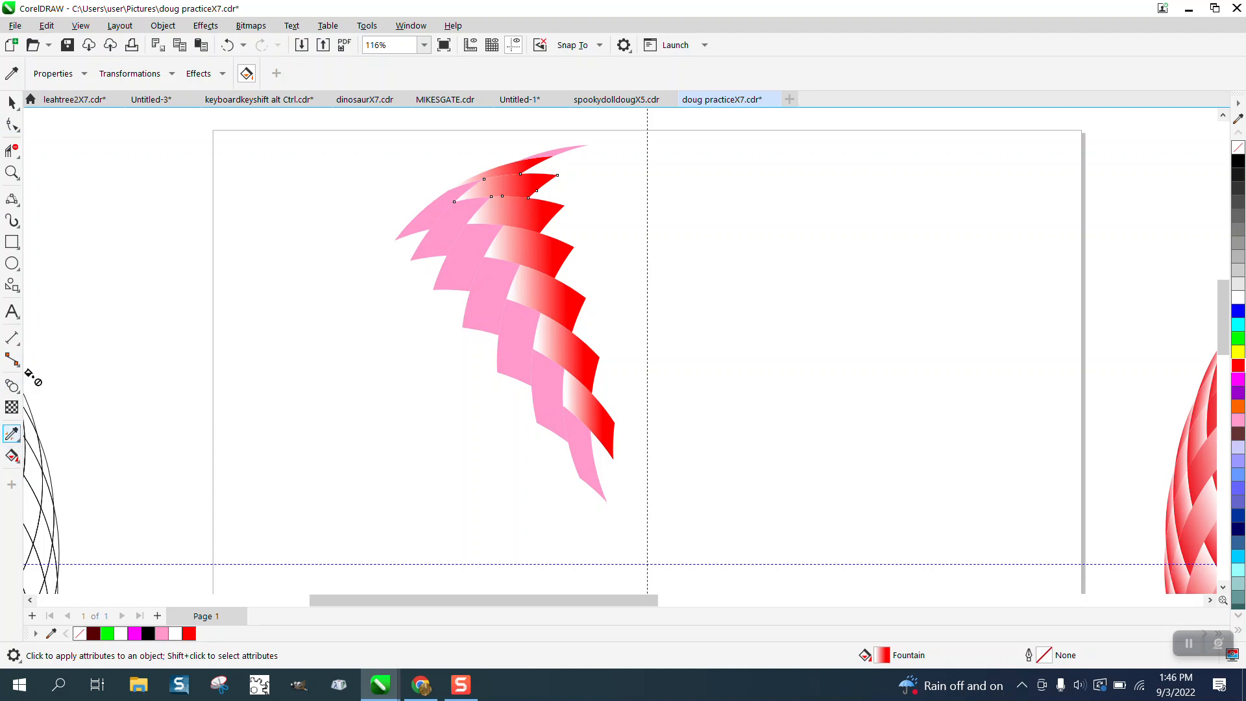
- Apply a red-to-white fountain fill running diagonally down toward the outer tip on the left band's second piece from the top
{"action": "left_click", "coordinate": [13, 102]}
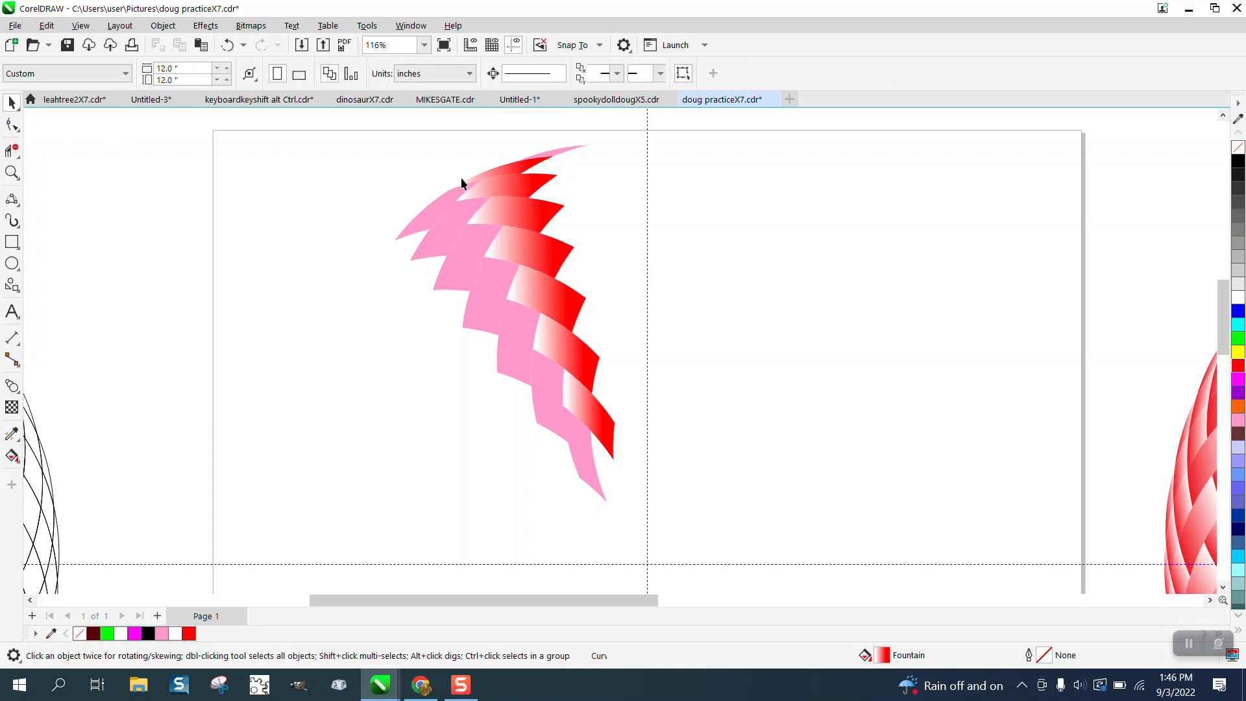
{"action": "left_click", "coordinate": [454, 220]}
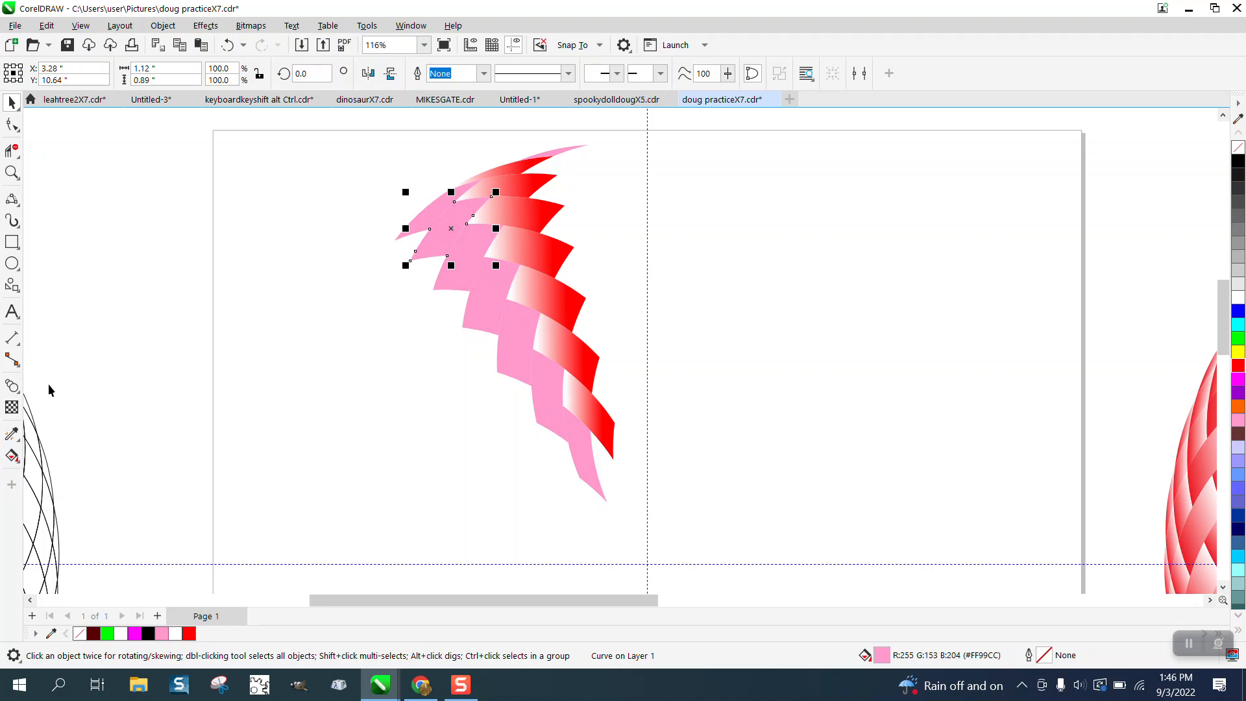
{"action": "left_click", "coordinate": [19, 465]}
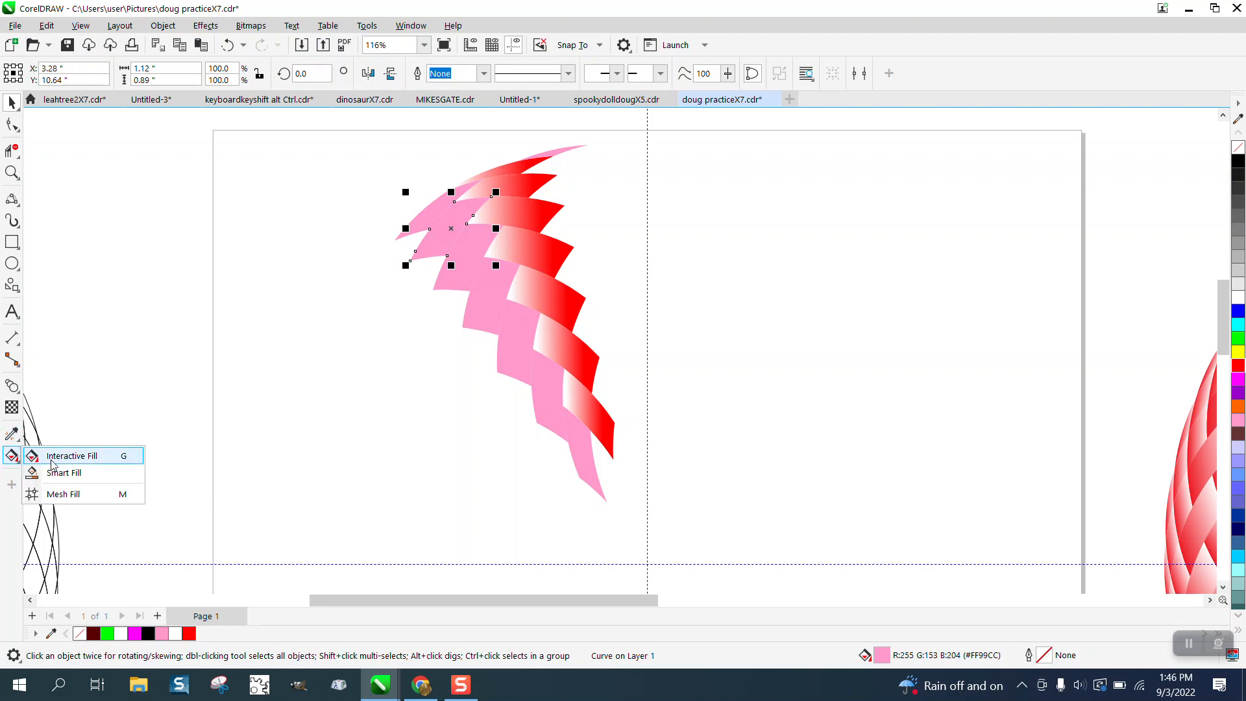
{"action": "left_click", "coordinate": [58, 458]}
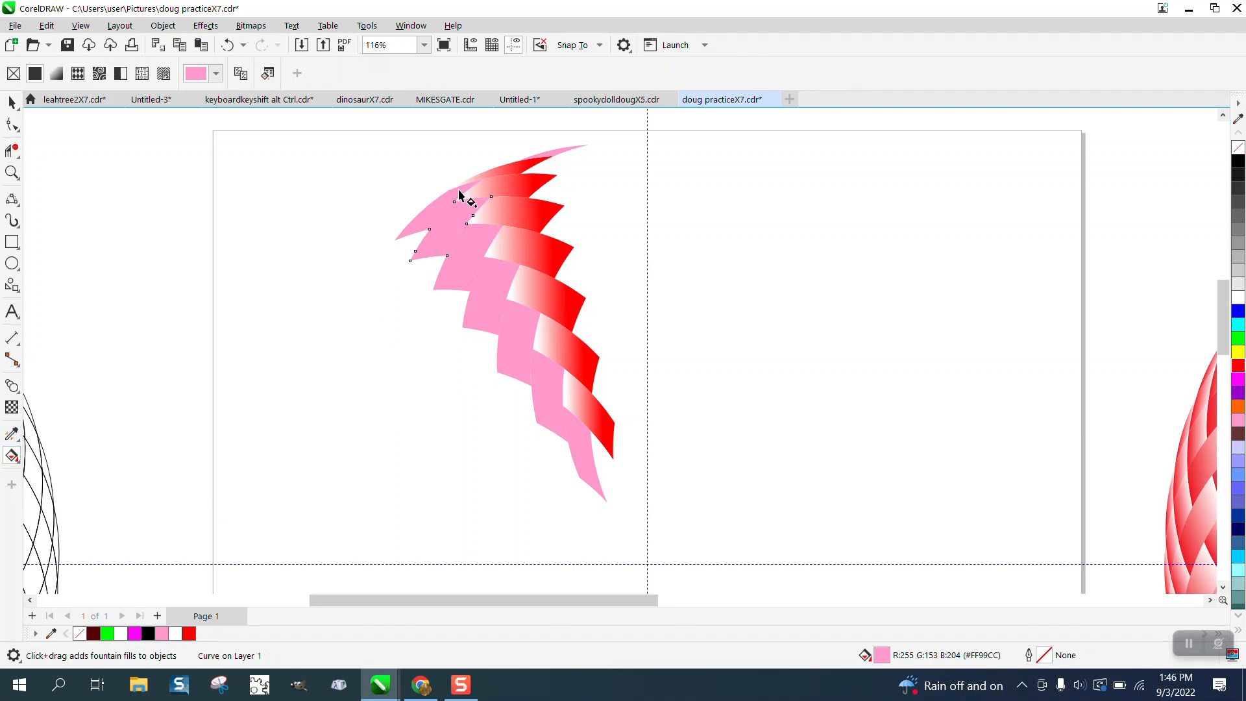
{"action": "left_click_drag", "start_coordinate": [458, 190], "coordinate": [413, 234]}
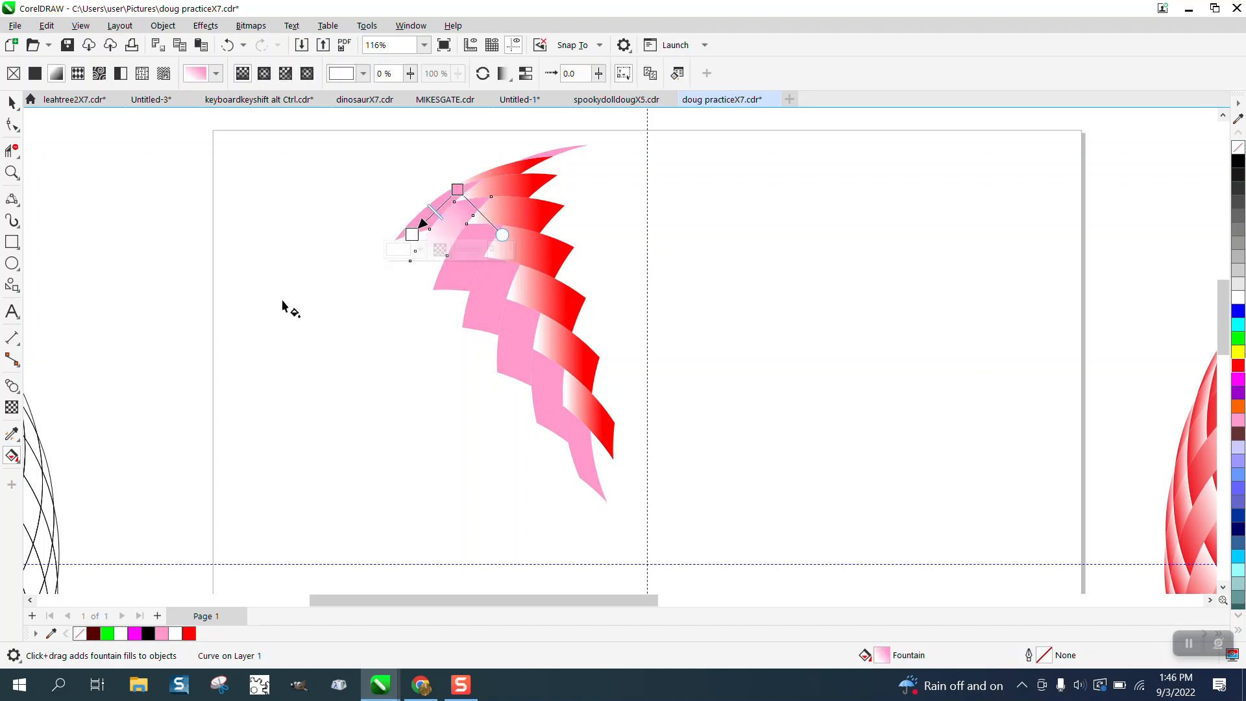
{"action": "left_click_drag", "start_coordinate": [1239, 366], "coordinate": [457, 189]}
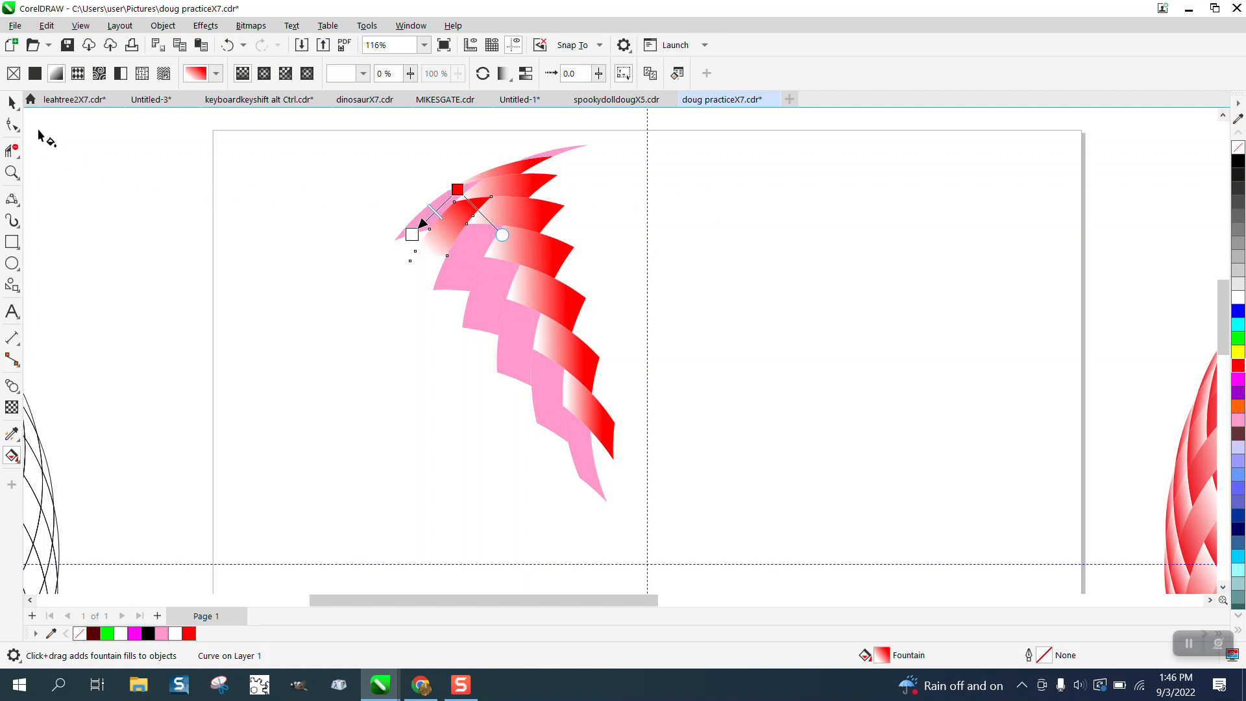
{"action": "key", "text": "space"}
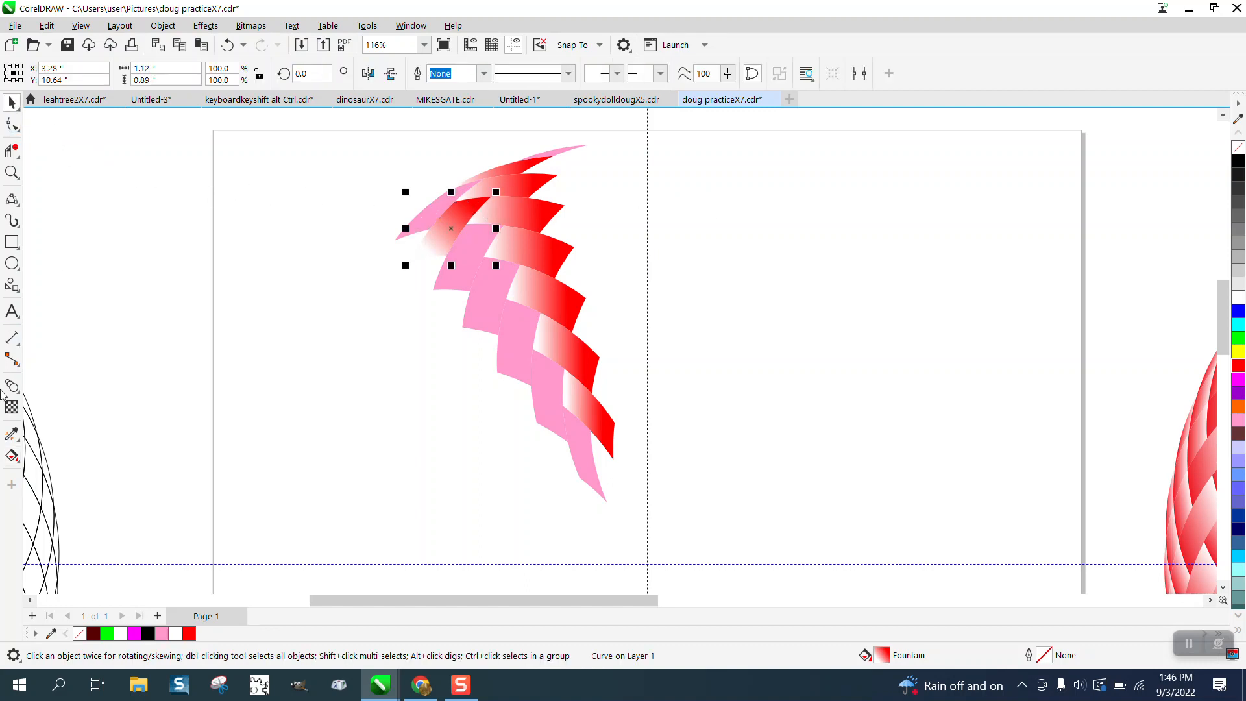
- Copy the left band's red-to-white fill with the Attributes Eyedropper onto its other six pieces and the pink sliver at the wedge's top
{"action": "left_click", "coordinate": [13, 435]}
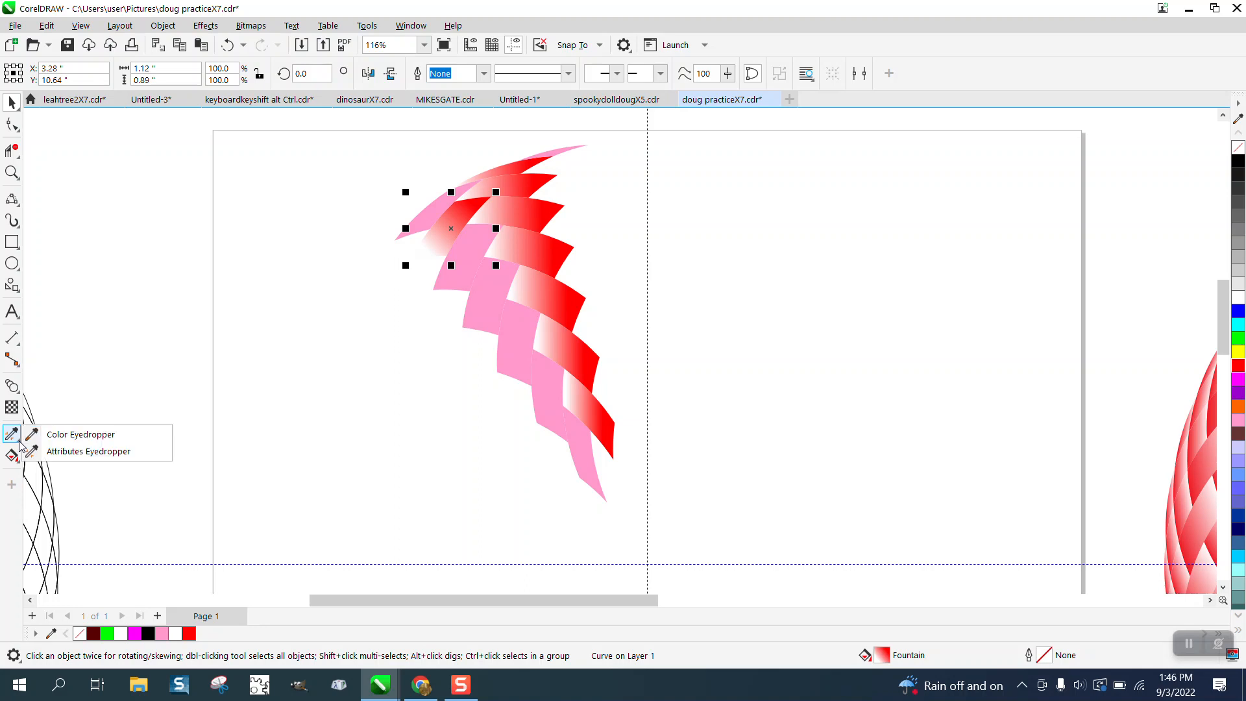
{"action": "left_click", "coordinate": [72, 452]}
{"action": "left_click", "coordinate": [462, 228]}
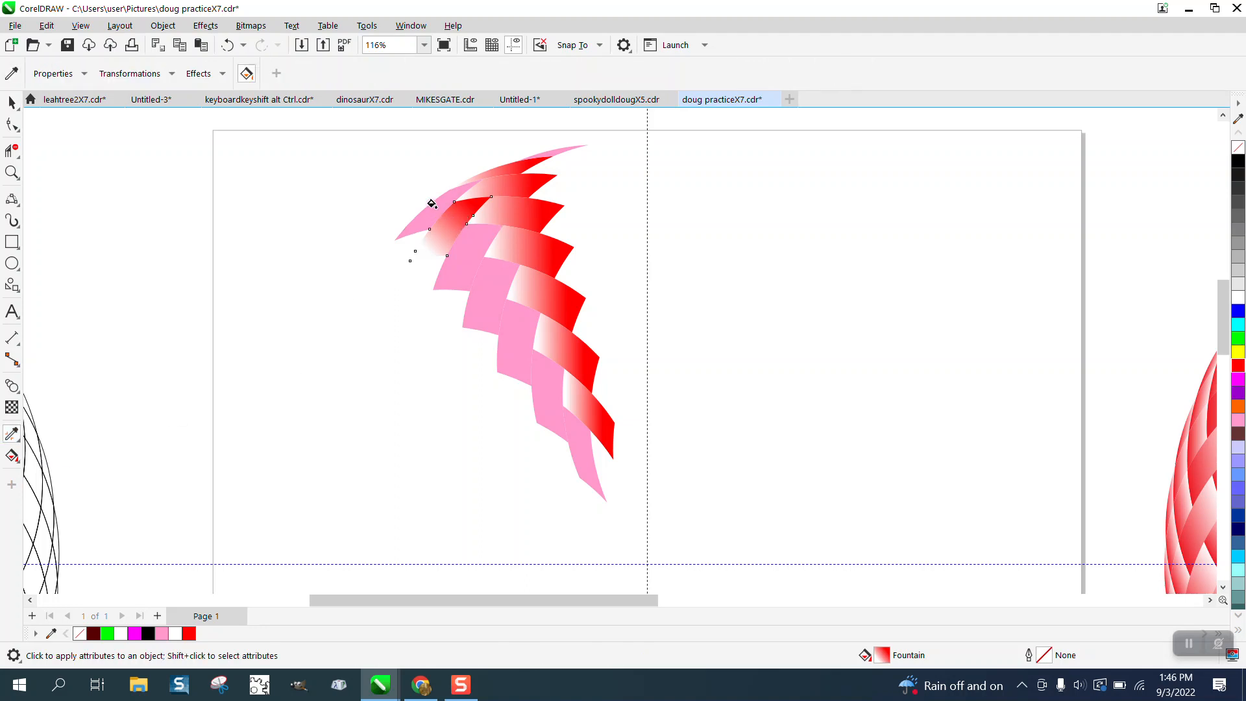
{"action": "left_click", "coordinate": [432, 204]}
{"action": "left_click", "coordinate": [467, 237]}
{"action": "left_click", "coordinate": [482, 279]}
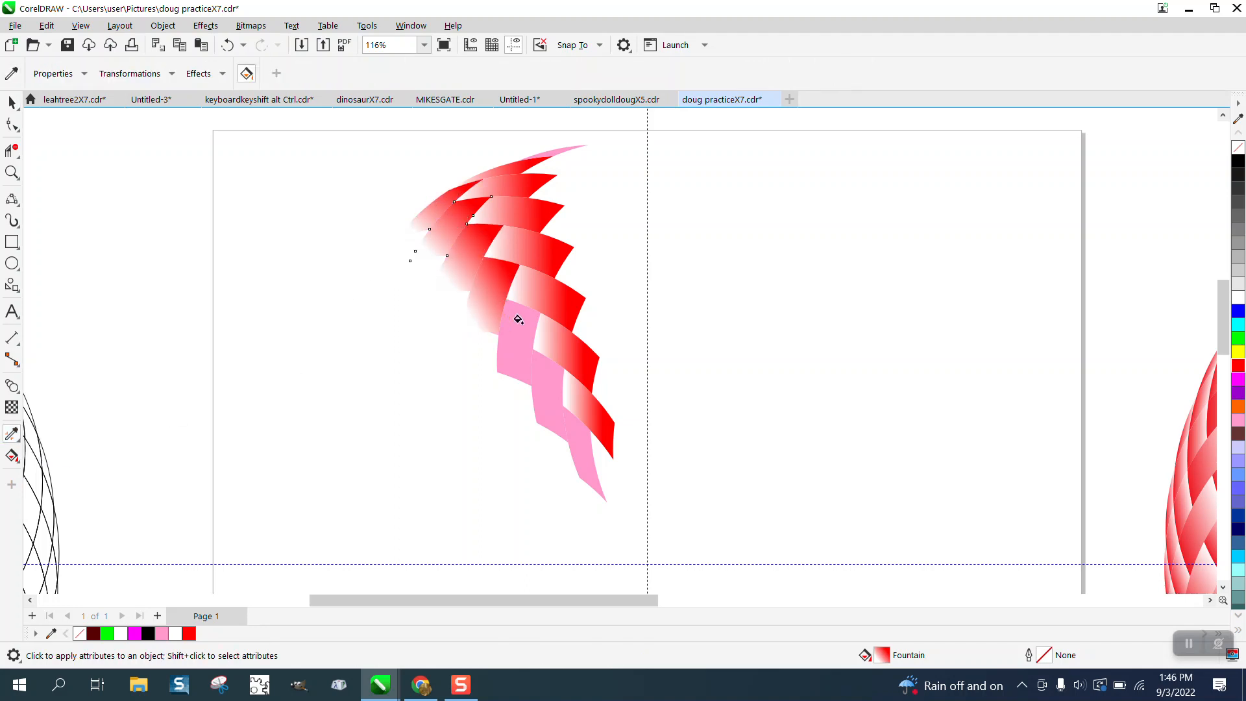
{"action": "left_click", "coordinate": [516, 321]}
{"action": "left_click", "coordinate": [554, 384]}
{"action": "left_click", "coordinate": [582, 446]}
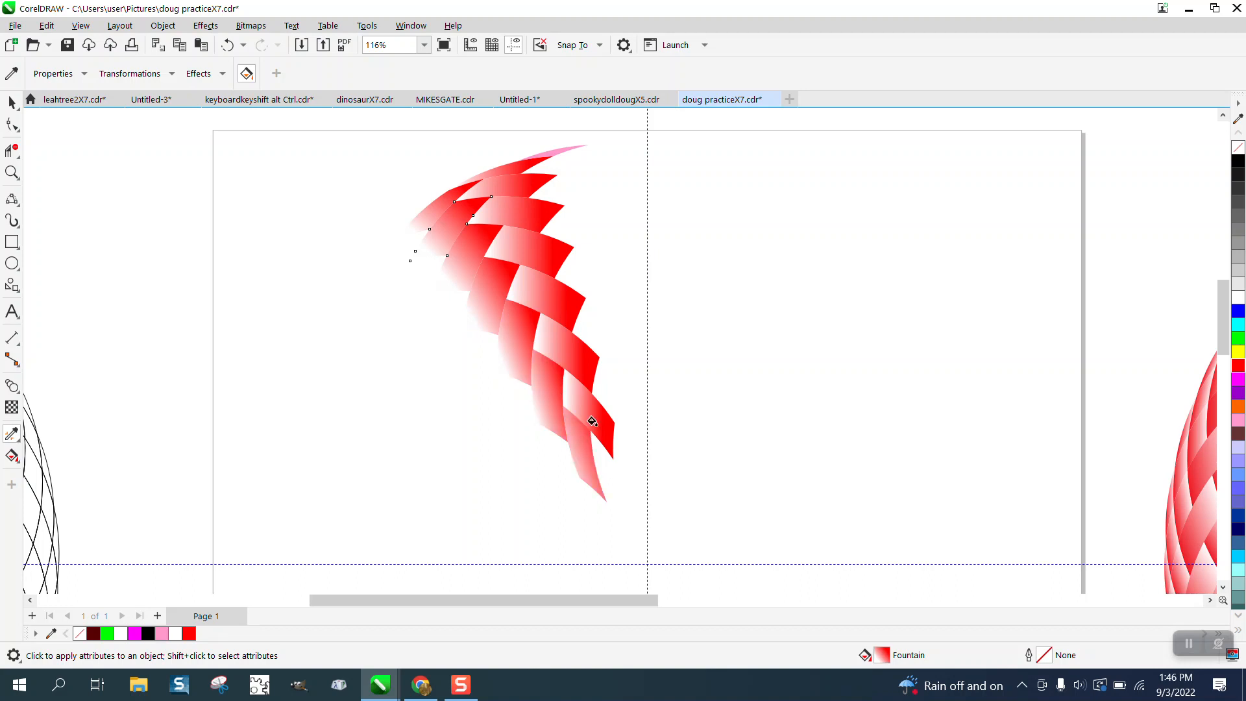
{"action": "left_click", "coordinate": [548, 153]}
- Select all the filled pieces of the wedge and group them
{"action": "left_click", "coordinate": [10, 102]}
{"action": "scroll", "coordinate": [286, 153], "scroll_direction": "down", "scroll_amount": 2}
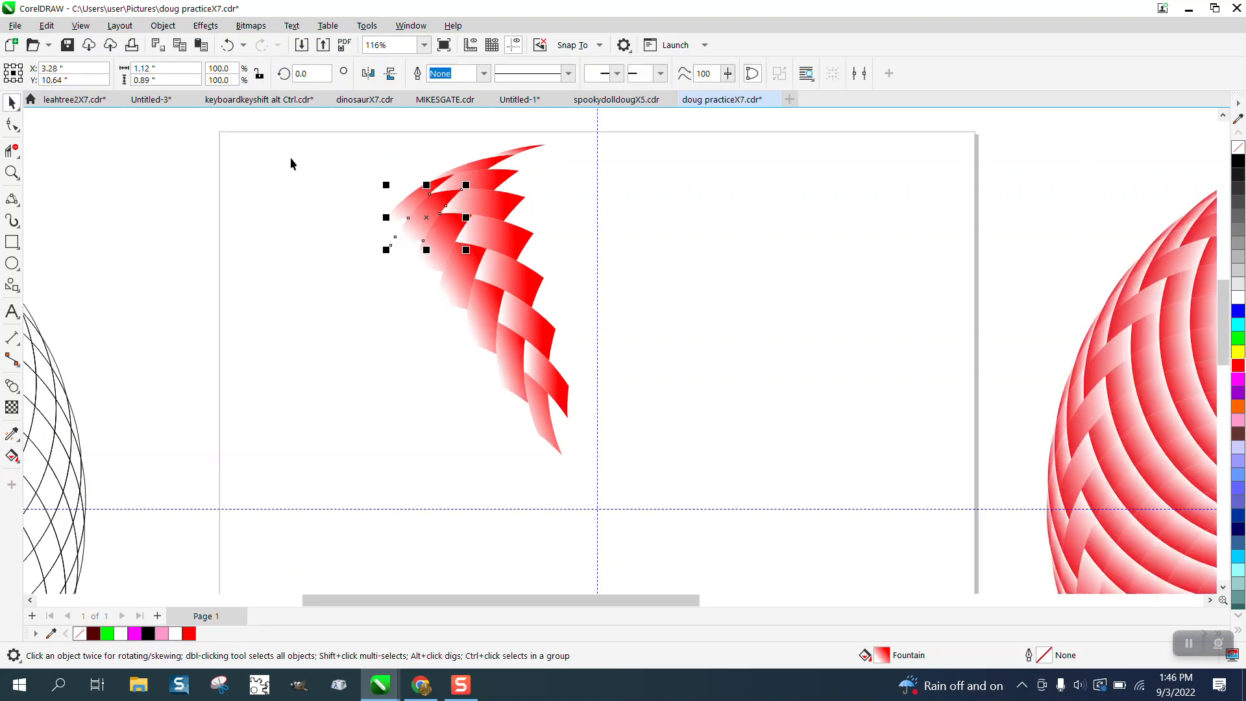
{"action": "left_click_drag", "start_coordinate": [348, 135], "coordinate": [674, 467]}
{"action": "key", "text": "ctrl+g"}
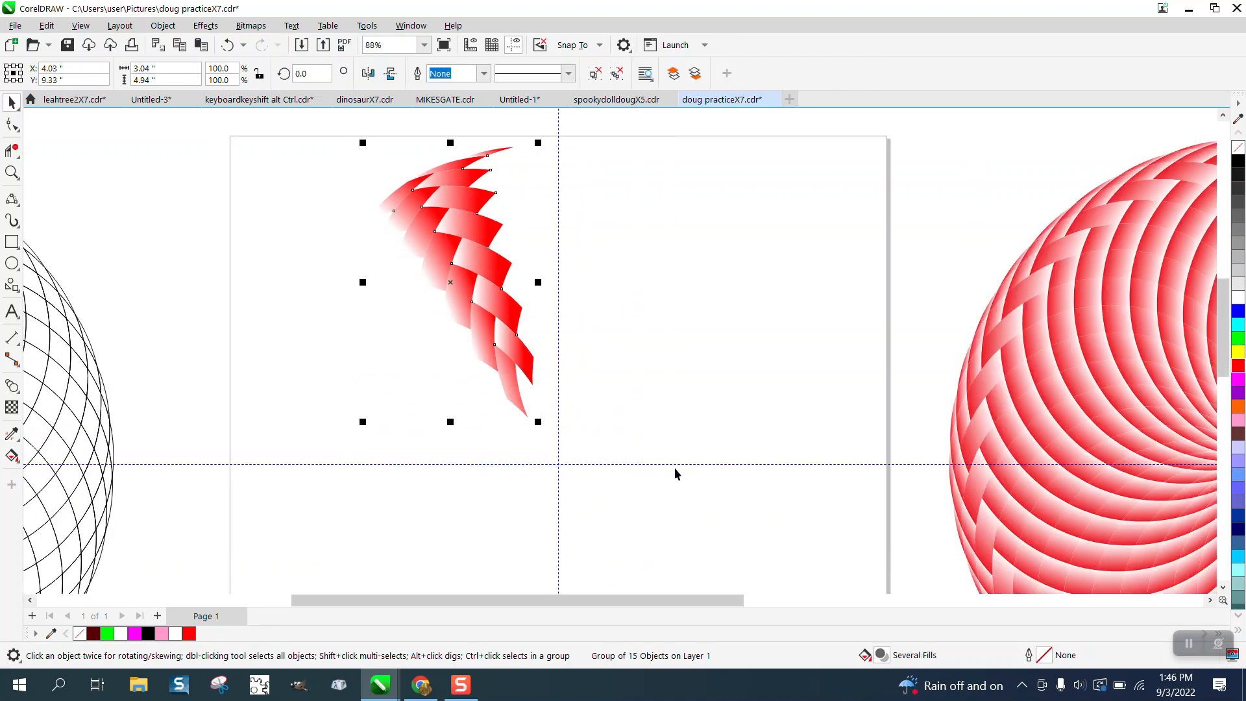
- Undo the accidental shift of the wedge group and move its rotation centre to the intersection of the guidelines
{"action": "left_click_drag", "start_coordinate": [507, 315], "coordinate": [508, 304]}
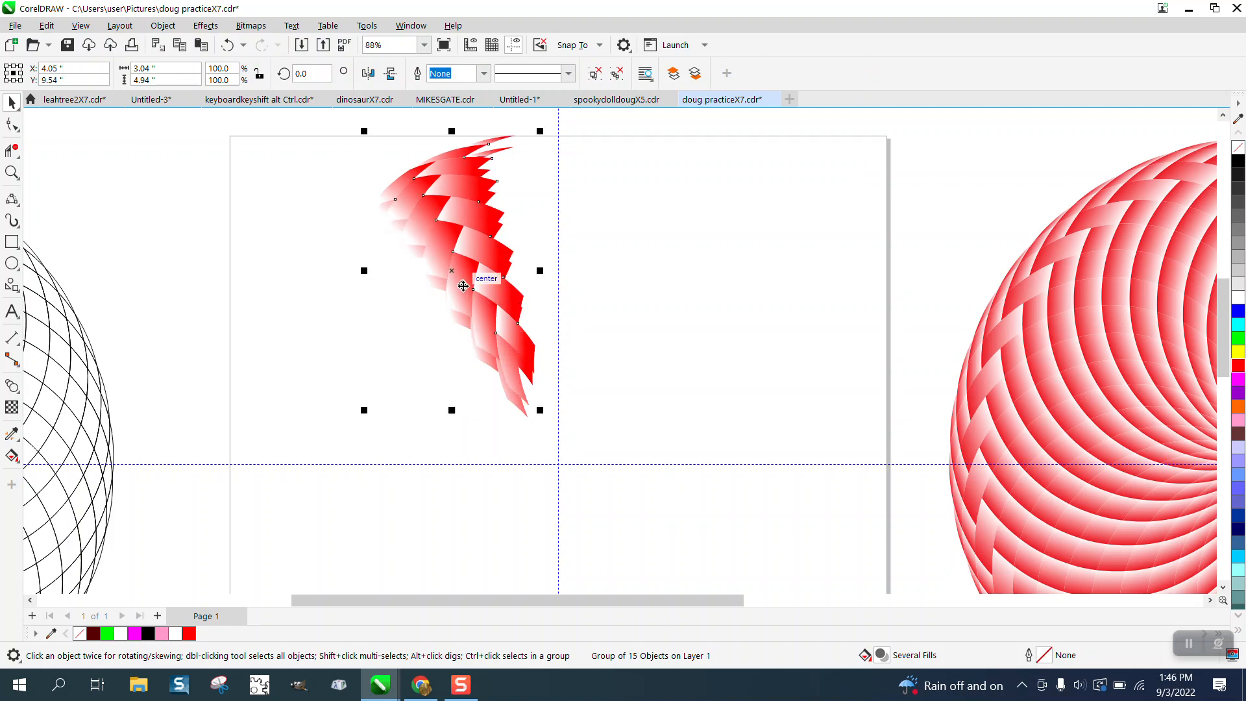
{"action": "left_click", "coordinate": [227, 45]}
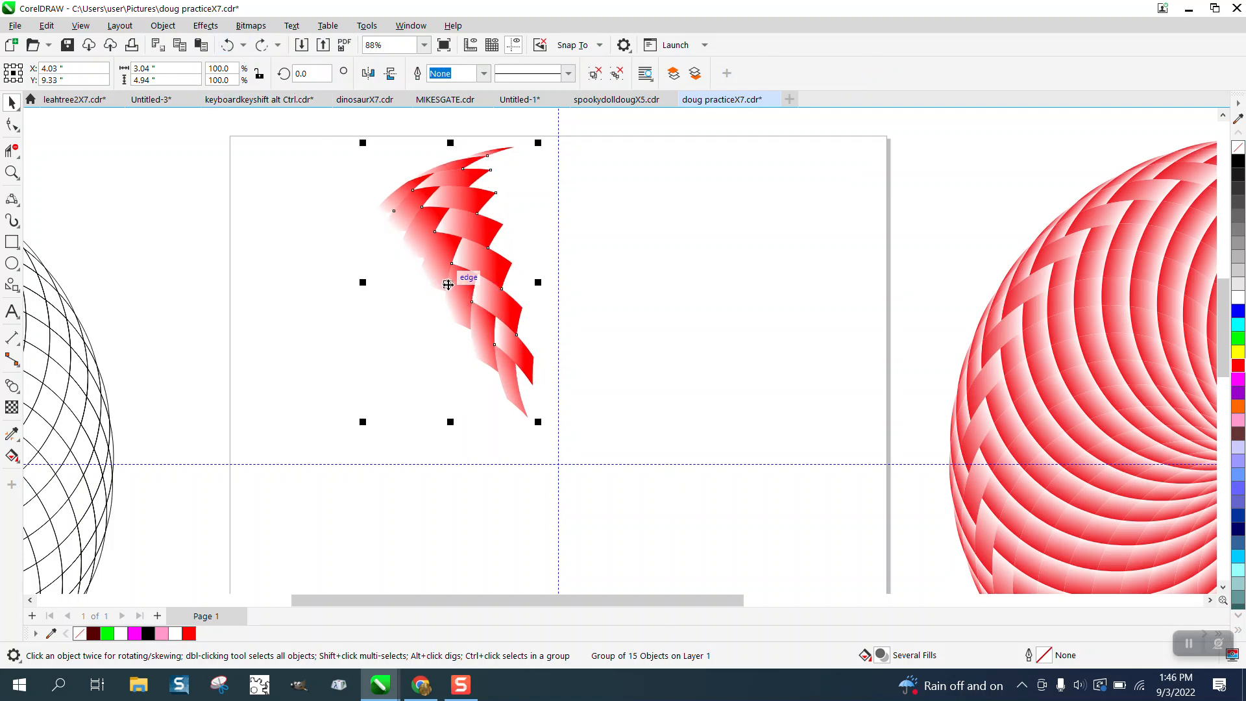
{"action": "left_click", "coordinate": [448, 279]}
{"action": "left_click_drag", "start_coordinate": [451, 282], "coordinate": [480, 345]}
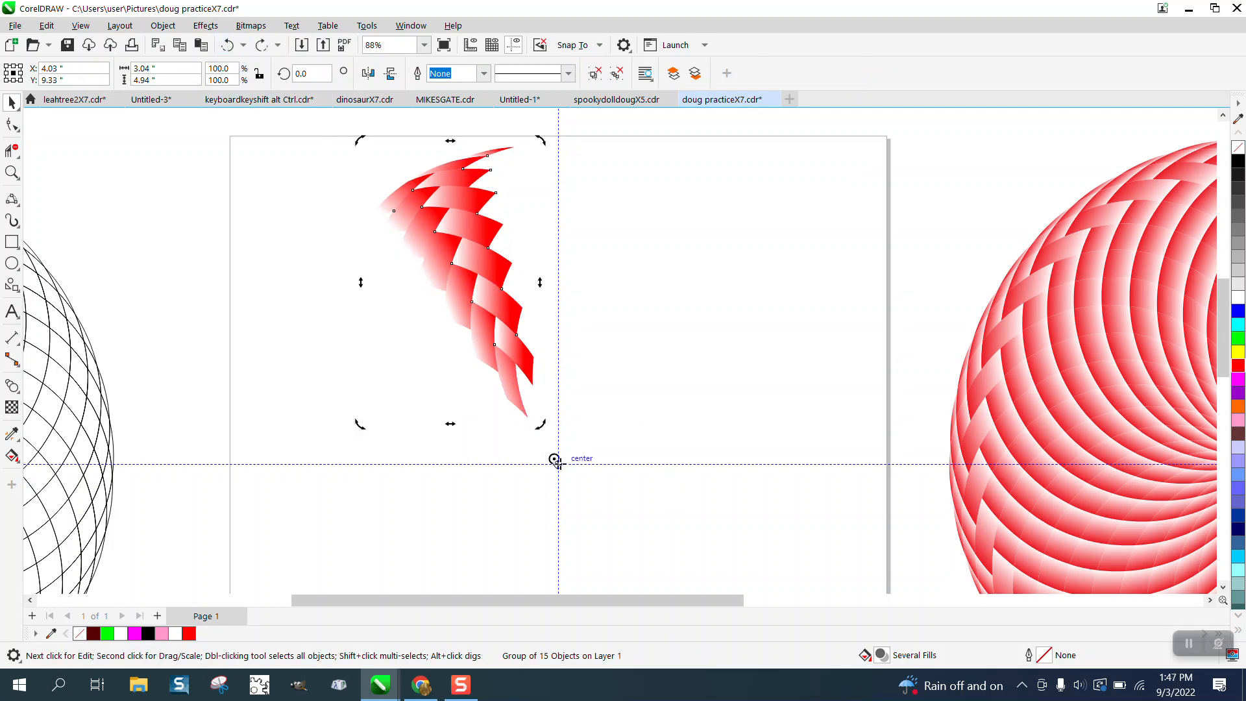
- Create a copy of the wedge group rotated 20 degrees around the guideline intersection
{"action": "left_click", "coordinate": [468, 277]}
{"action": "left_click", "coordinate": [468, 277]}
{"action": "type", "text": "20"}
{"action": "key", "text": "Return"}
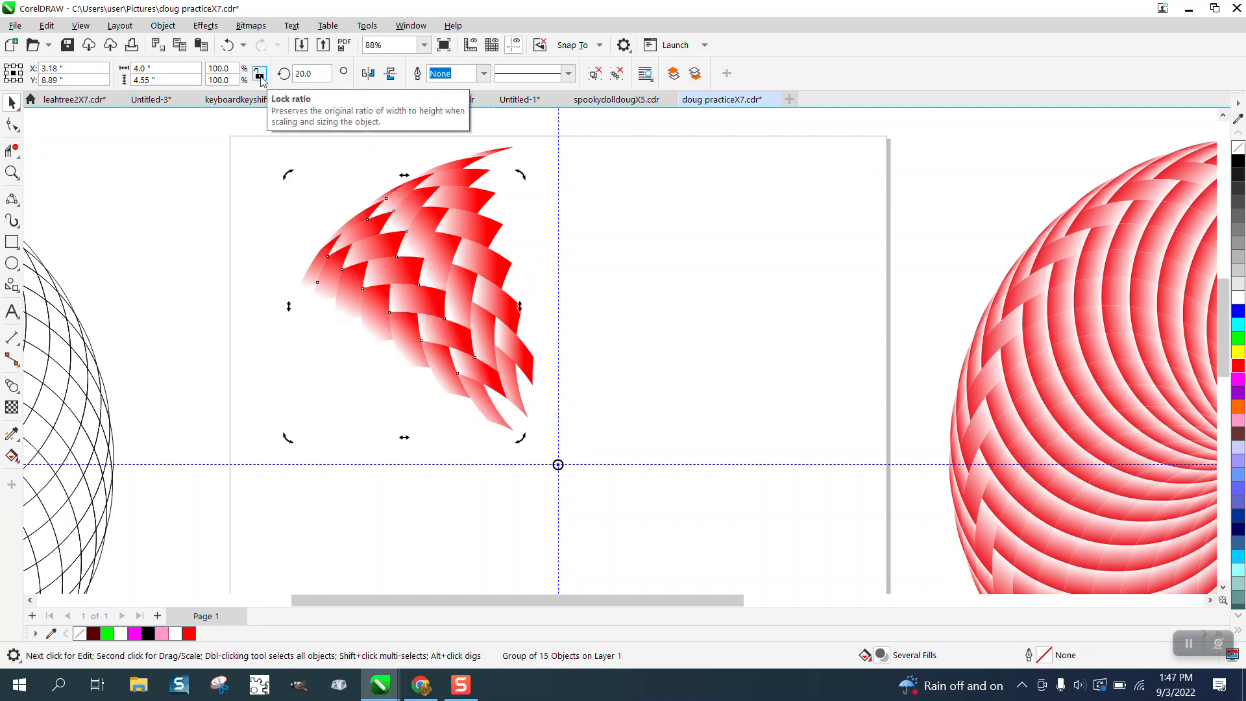
- Repeat the 20-degree rotated duplication of the wedge around the centre until the copies fill the full circle
{"action": "key", "text": "ctrl+d"}
{"action": "key", "text": "ctrl+d"}
{"action": "key", "text": "ctrl+d"}
{"action": "key", "text": "ctrl+d"}
{"action": "key", "text": "ctrl+d"}
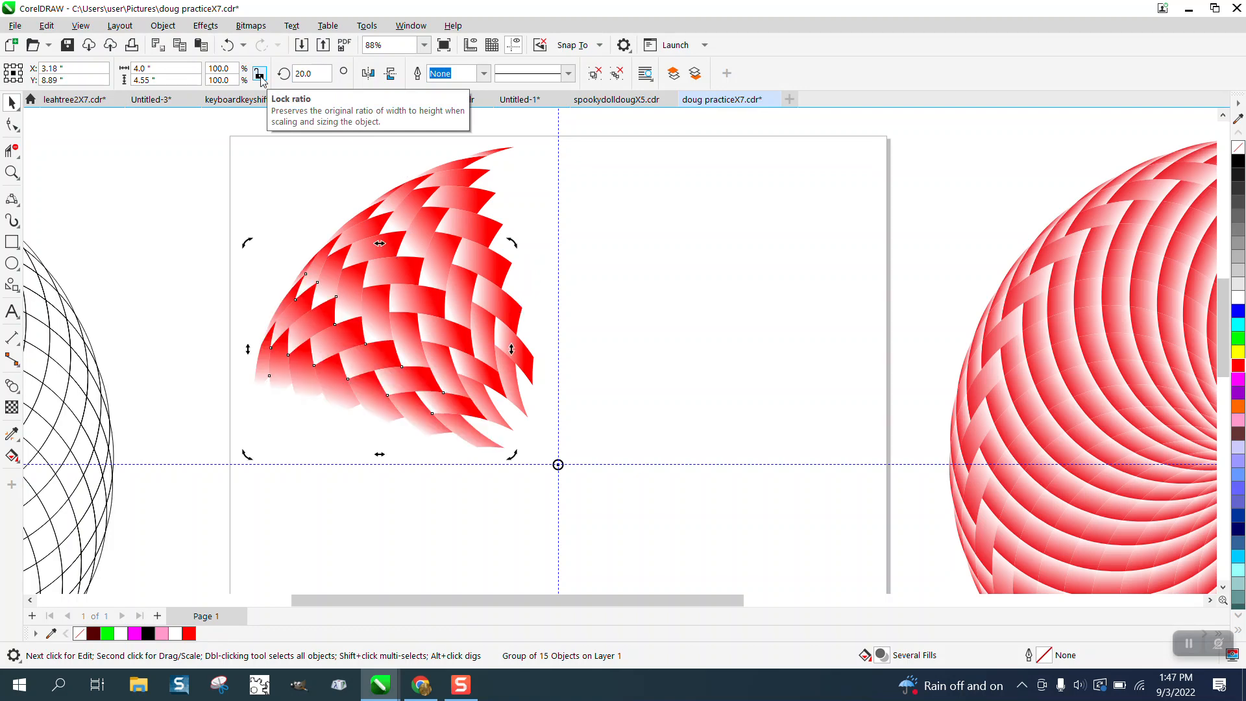
{"action": "key", "text": "ctrl+d"}
{"action": "key", "text": "ctrl+d"}
{"action": "key", "text": "ctrl+d"}
{"action": "key", "text": "ctrl+d"}
{"action": "key", "text": "ctrl+d"}
{"action": "key", "text": "ctrl+d"}
{"action": "key", "text": "ctrl+d"}
{"action": "key", "text": "ctrl+d"}
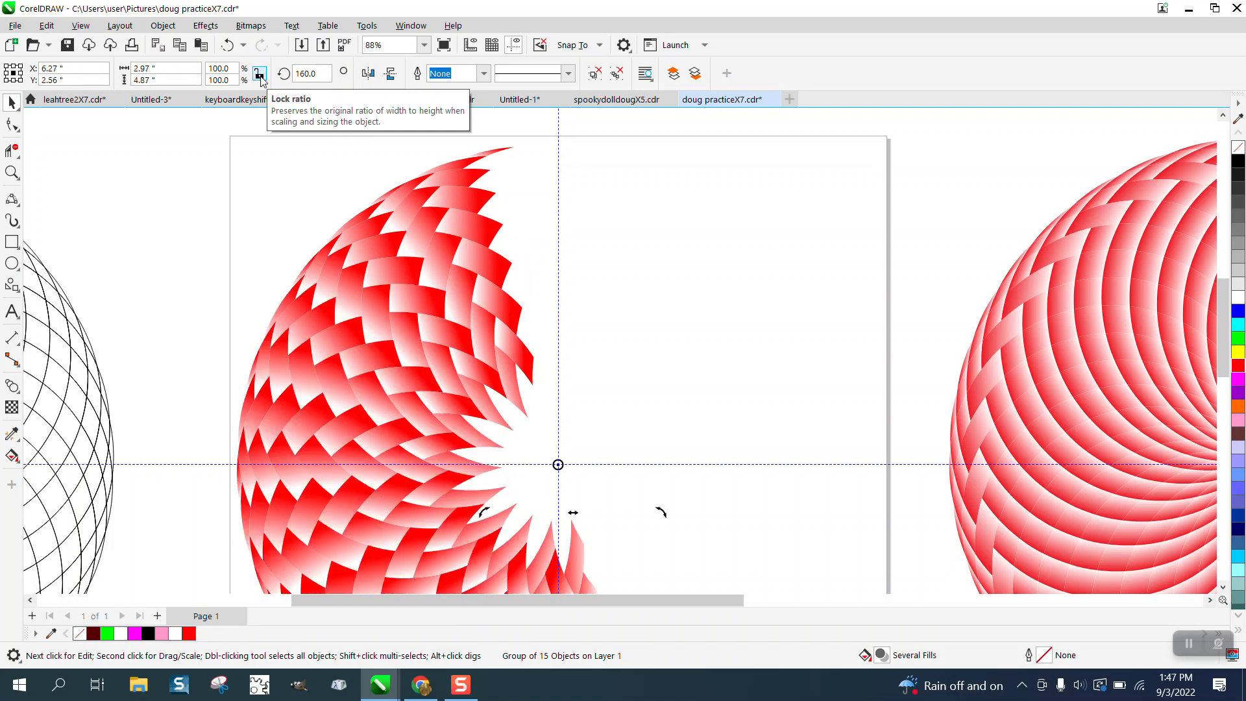
{"action": "key", "text": "ctrl+d"}
{"action": "key", "text": "ctrl+d"}
{"action": "key", "text": "ctrl+d"}
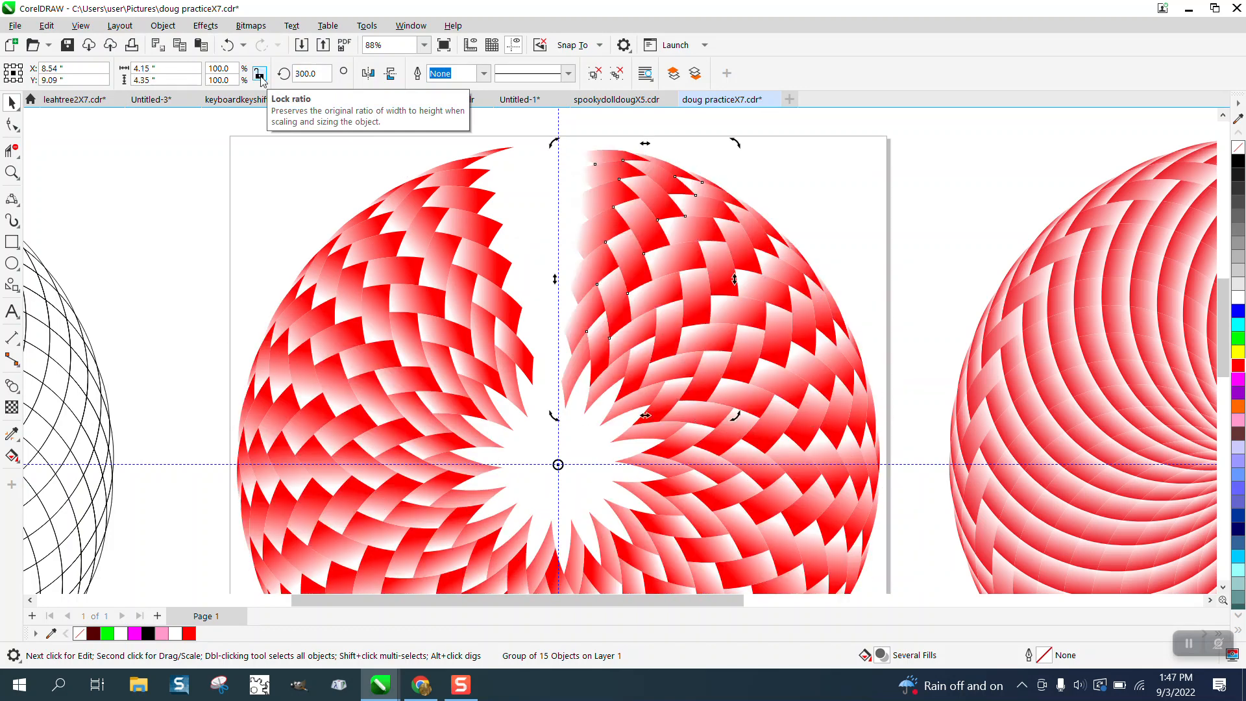
- Examine the overlapping wedges at the upper edge of the red circular pattern up close, and view it alongside the other spirograph designs
{"action": "scroll", "coordinate": [337, 162], "scroll_direction": "down", "scroll_amount": 1}
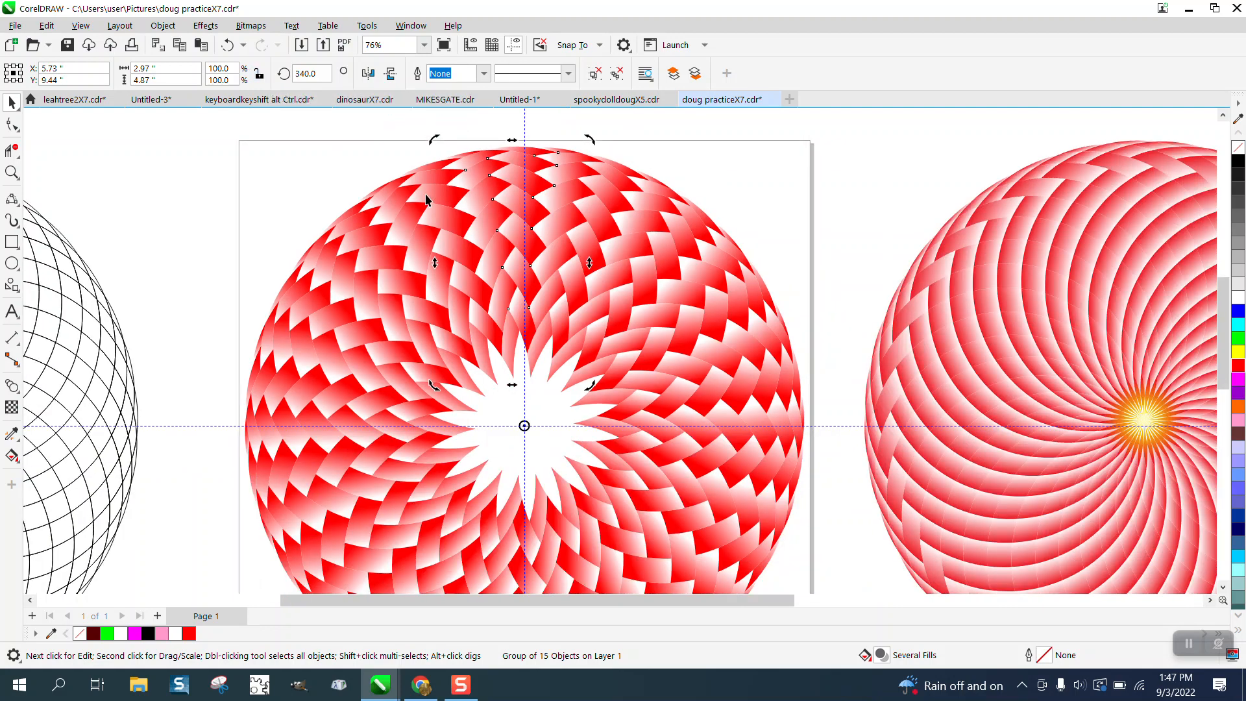
{"action": "scroll", "coordinate": [618, 216], "scroll_direction": "down", "scroll_amount": 1}
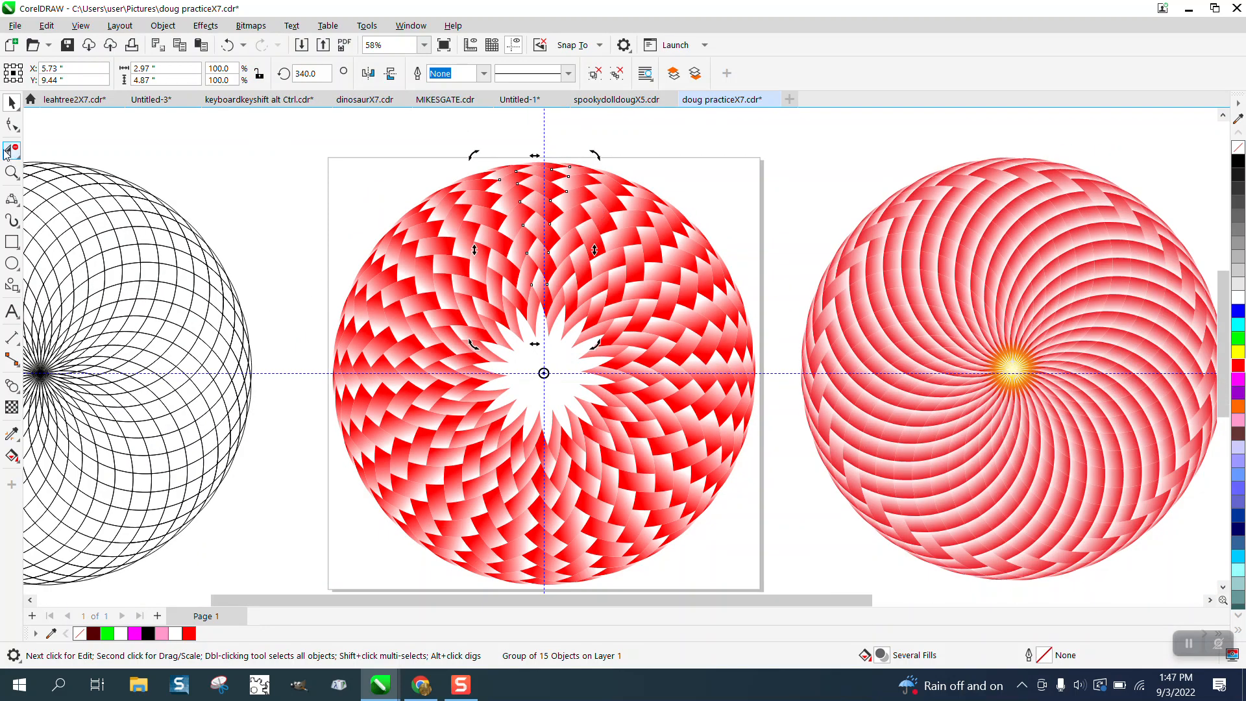
{"action": "left_click", "coordinate": [12, 172]}
{"action": "left_click_drag", "start_coordinate": [470, 149], "coordinate": [621, 266]}
{"action": "right_click", "coordinate": [463, 207]}
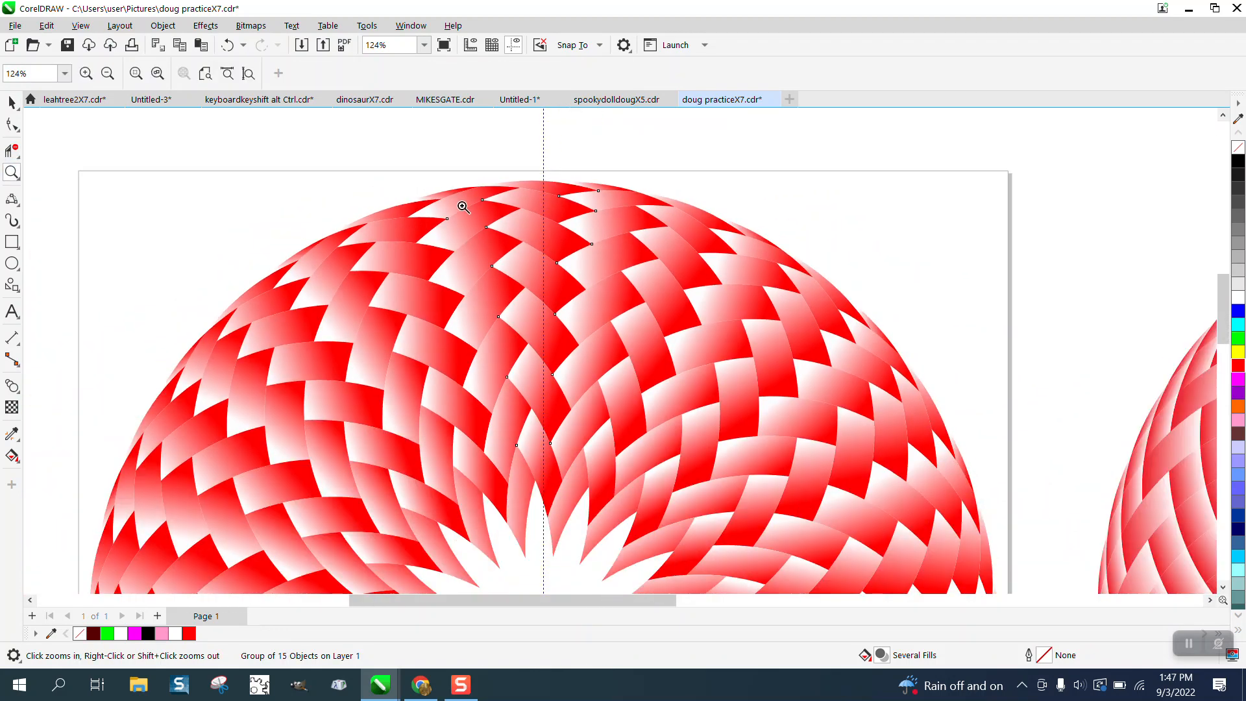
{"action": "scroll", "coordinate": [464, 205], "scroll_direction": "down", "scroll_amount": 4}
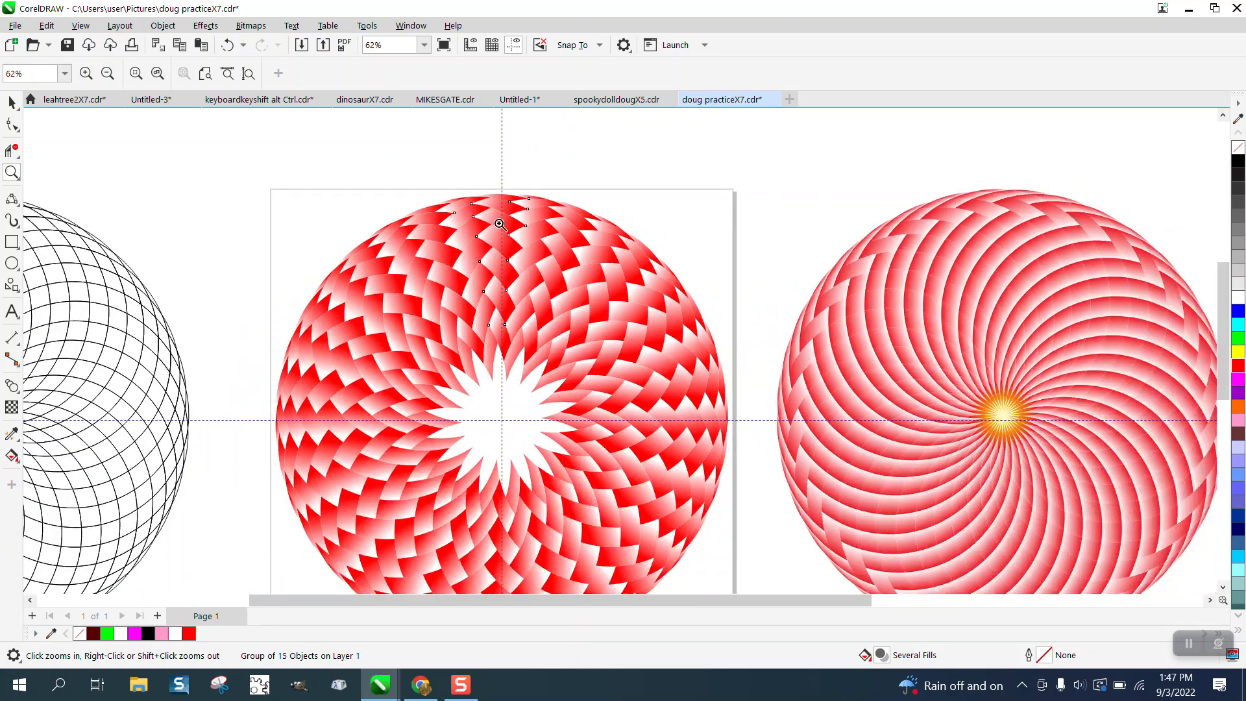
{"action": "scroll", "coordinate": [578, 229], "scroll_direction": "down", "scroll_amount": 1}
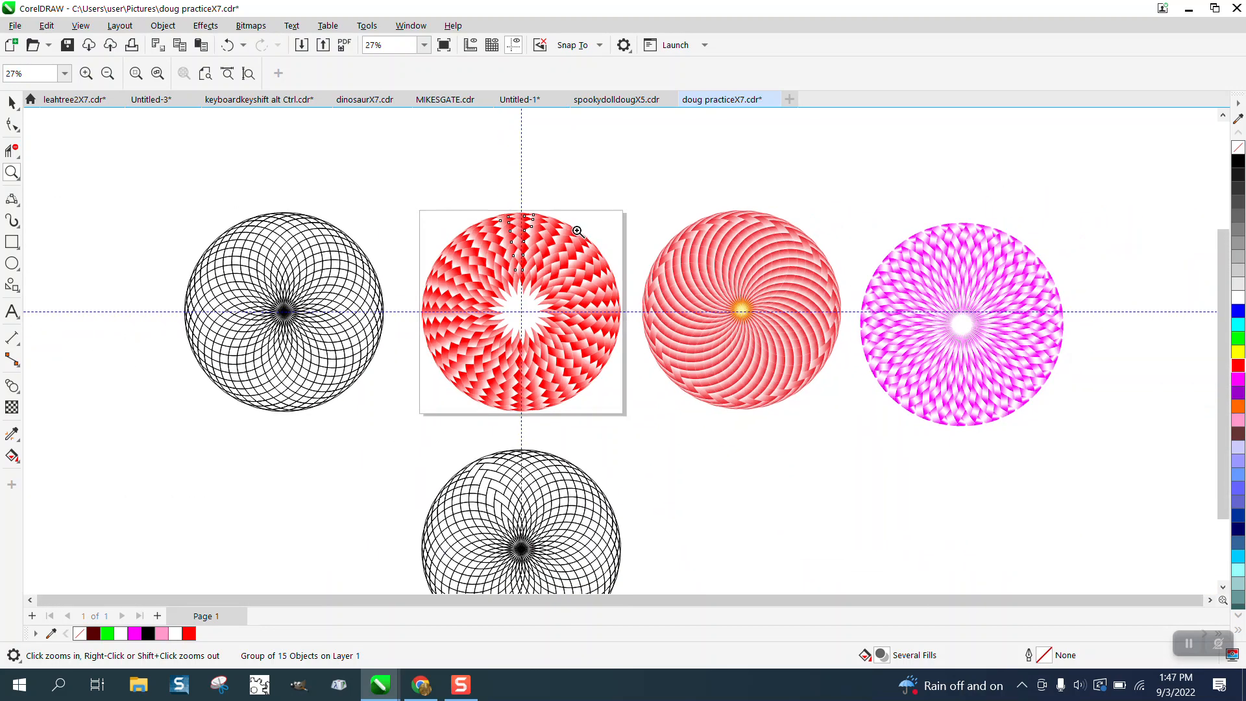